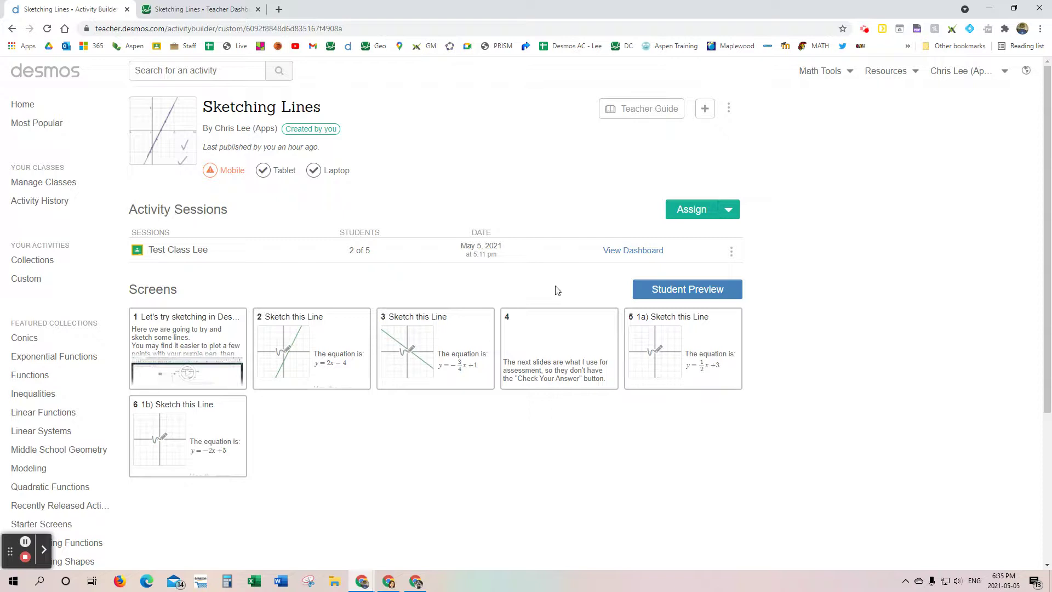
# Open the student preview of Sketching Lines and watch the demo video on screen 1 in full screen, returning to the preview
pyautogui.click(680, 290)
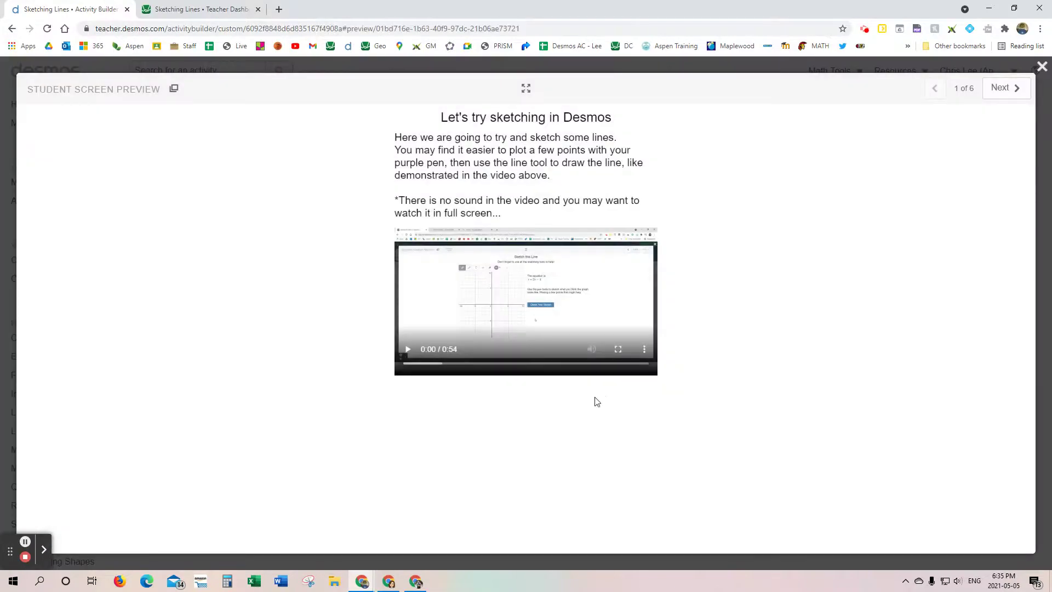
pyautogui.click(408, 349)
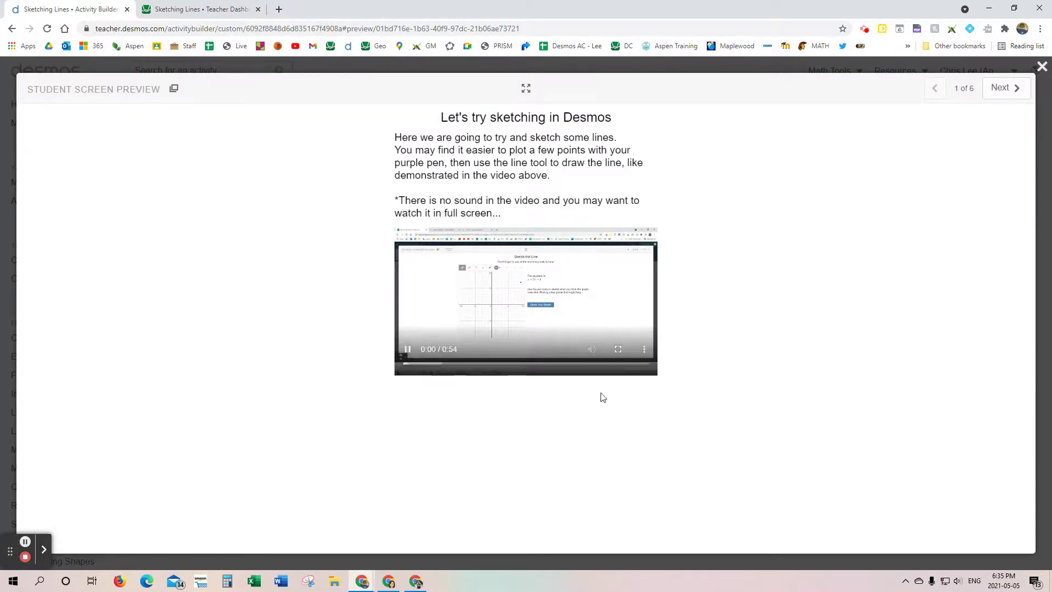
pyautogui.click(618, 349)
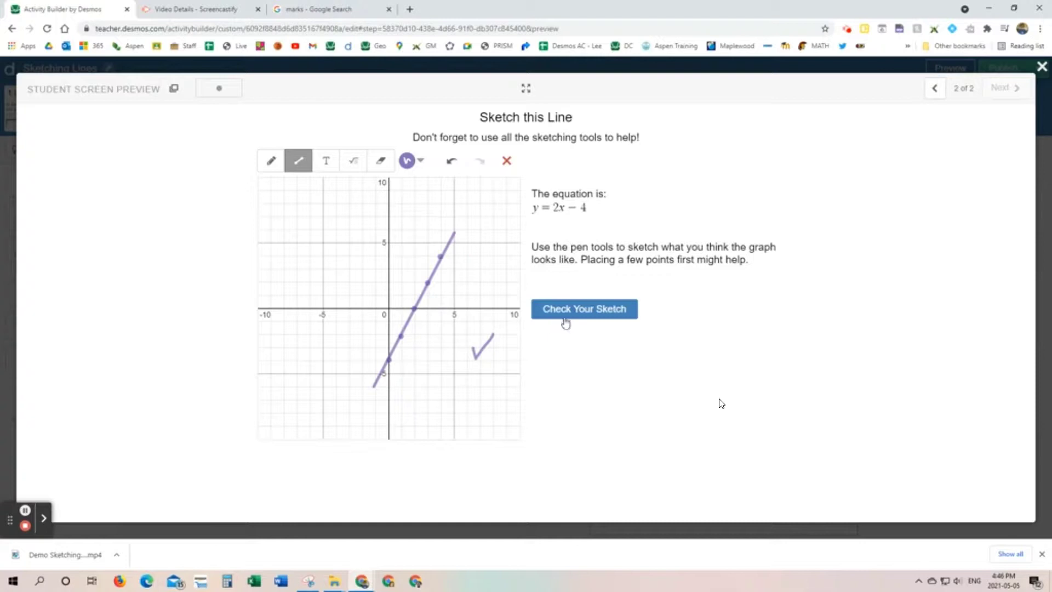
pyautogui.moveTo(844, 482)
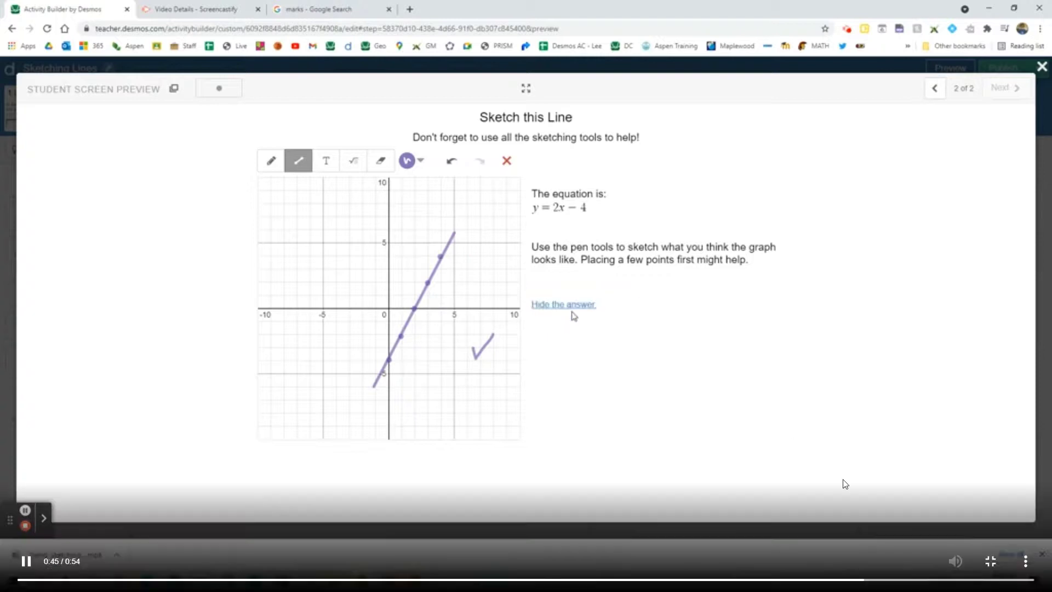
pyautogui.click(993, 562)
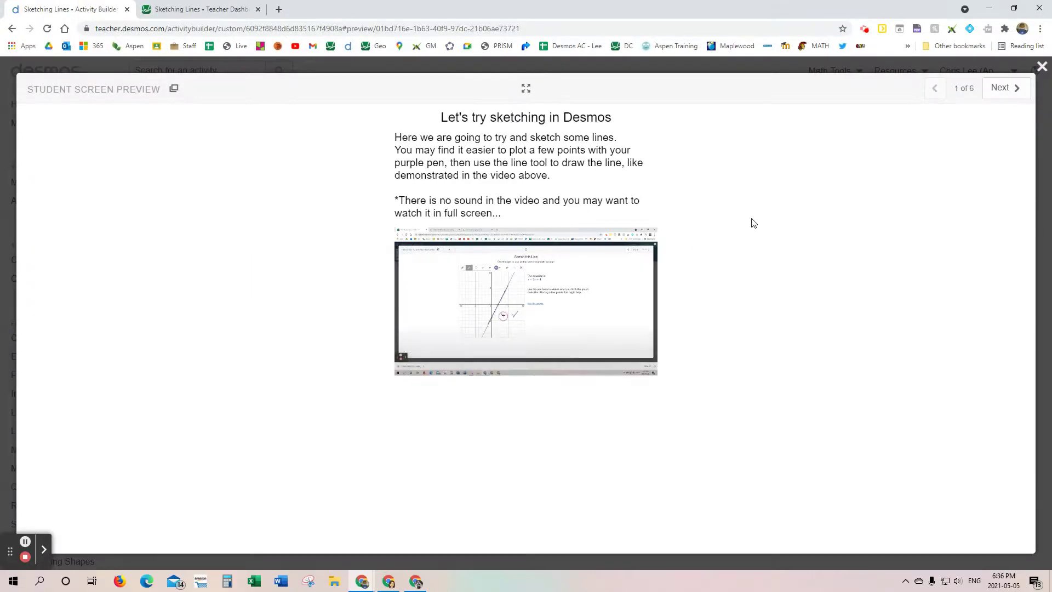
# On preview screen 3, plot (0, 1) and (4, -2), draw a line through them for y = -3/4x + 1, and check the sketch
pyautogui.click(1002, 89)
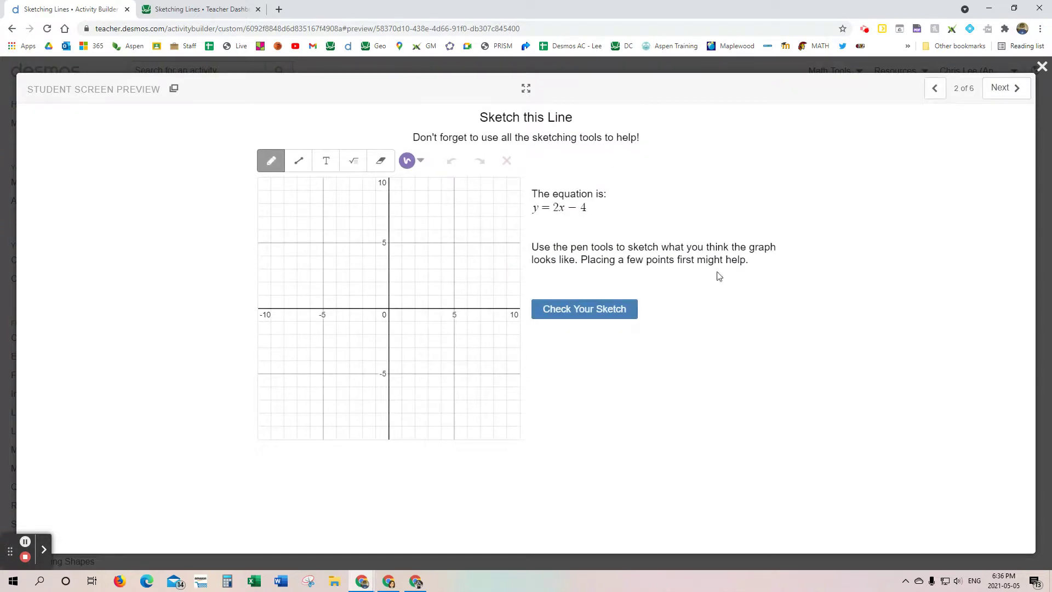
pyautogui.click(1012, 89)
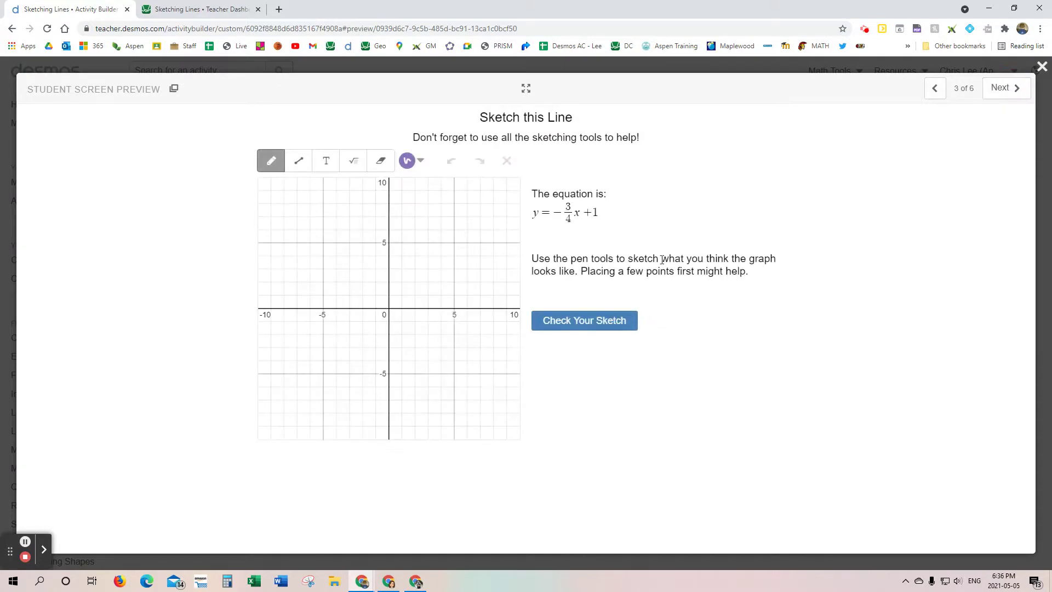
pyautogui.click(389, 296)
pyautogui.click(441, 334)
pyautogui.click(301, 163)
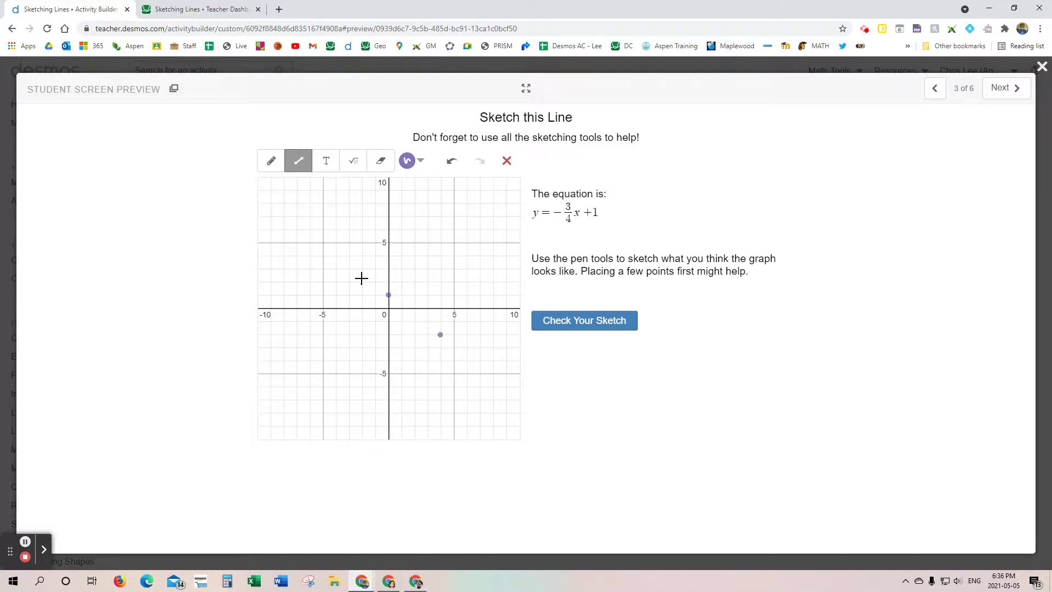
pyautogui.moveTo(347, 266); pyautogui.dragTo(472, 359)
pyautogui.click(588, 323)
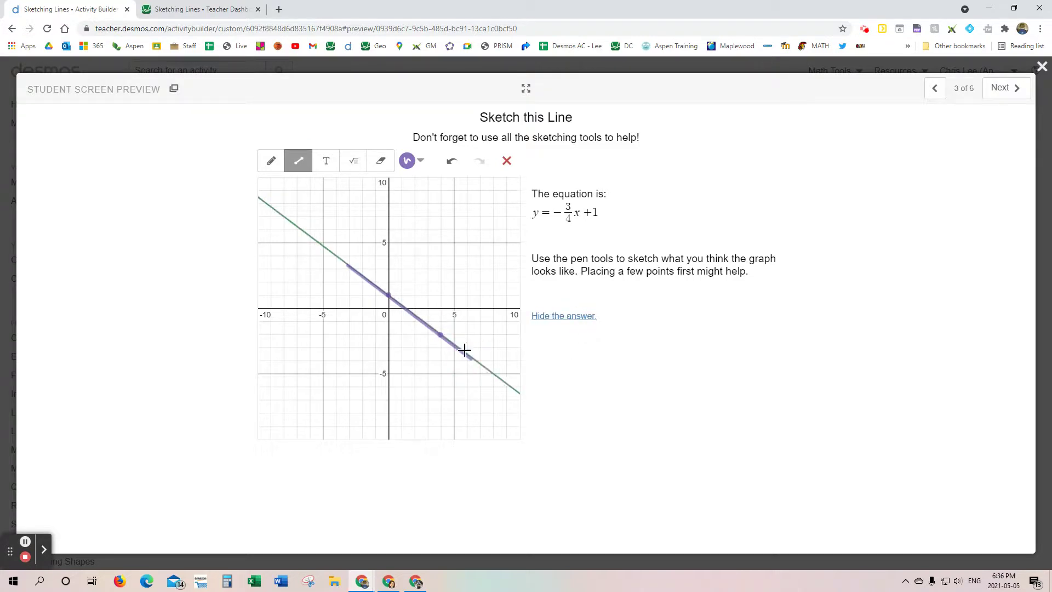
# On preview screen 5, plot (0, 3) and (2, 4), draw a line through them, and close the preview after viewing screen 6
pyautogui.click(1015, 89)
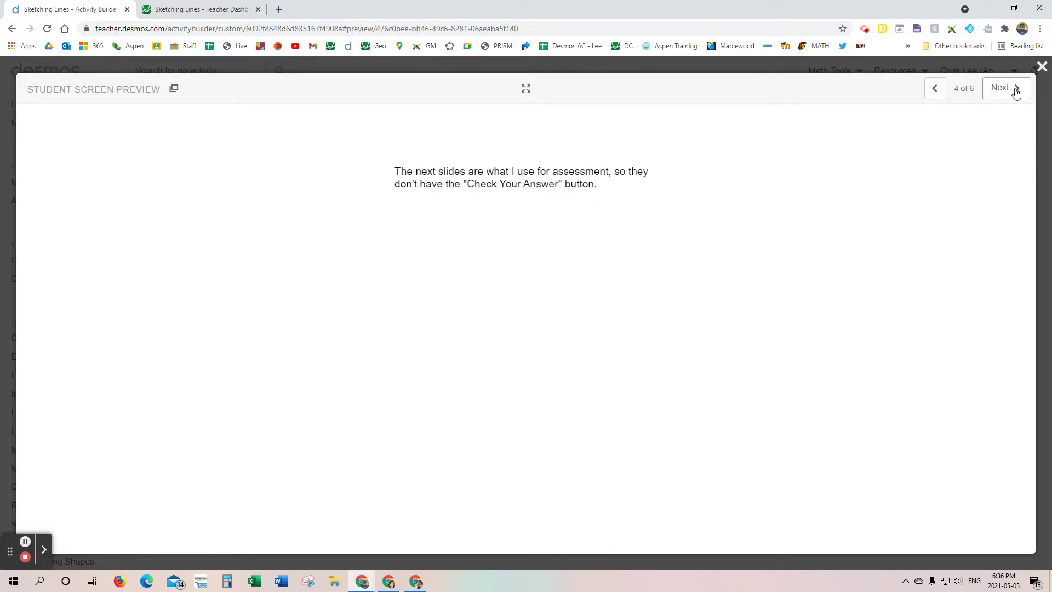
pyautogui.click(1015, 89)
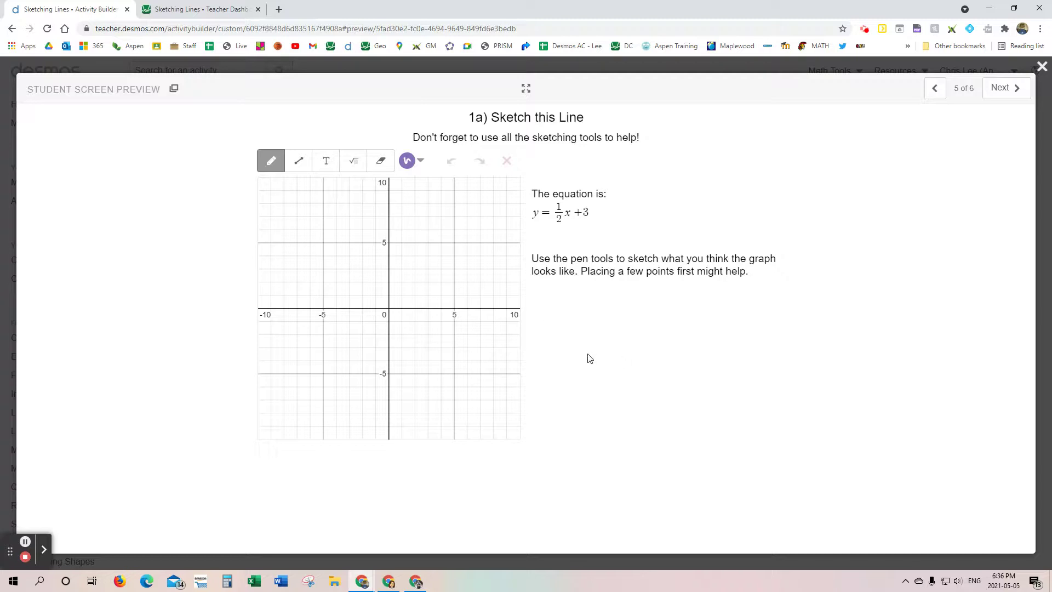
pyautogui.click(388, 270)
pyautogui.click(299, 161)
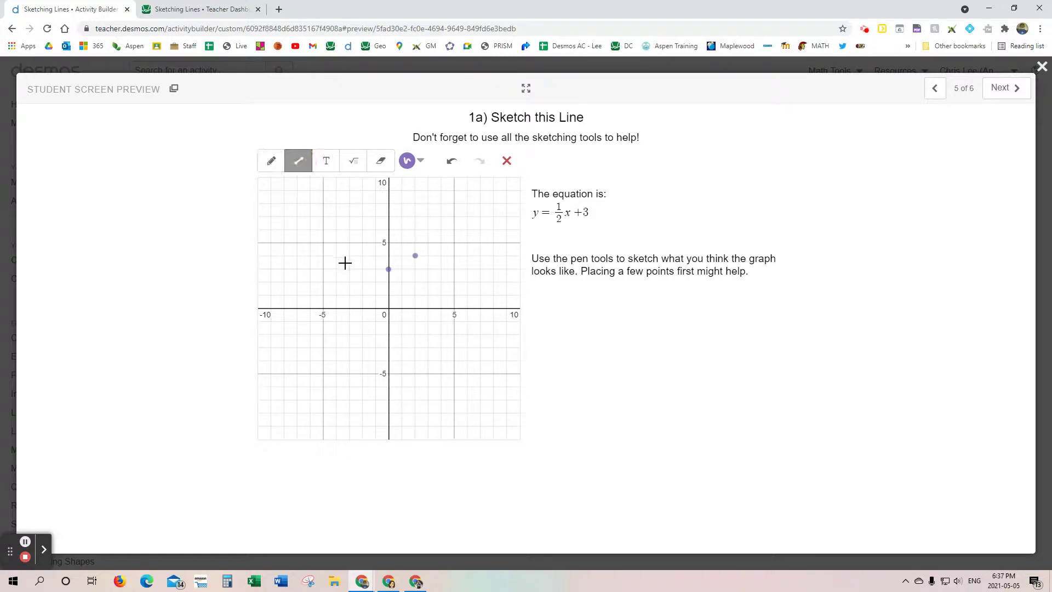
pyautogui.moveTo(348, 295); pyautogui.dragTo(446, 235)
pyautogui.click(1002, 89)
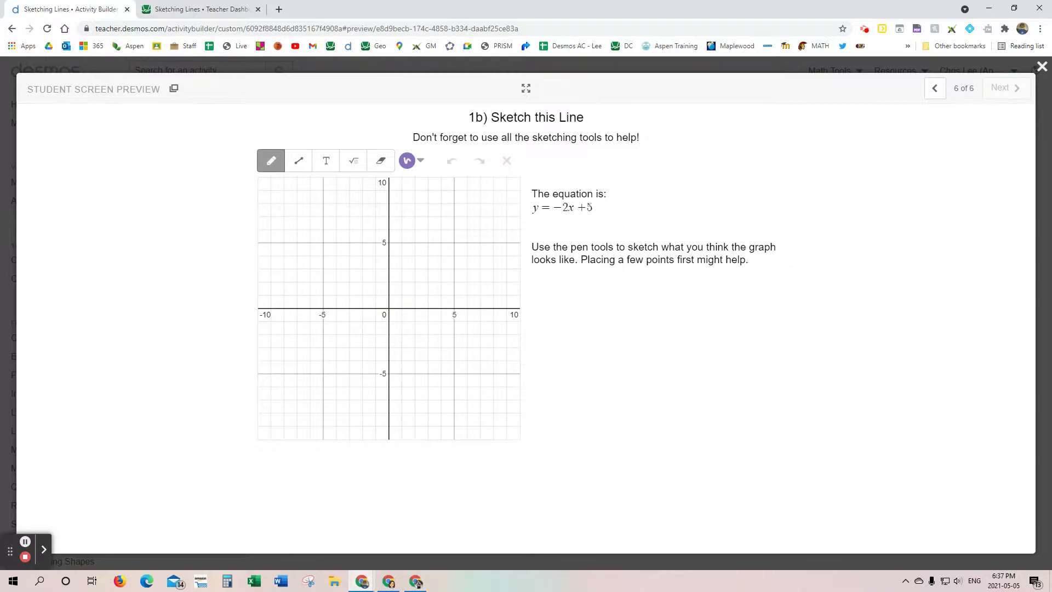
pyautogui.click(1042, 66)
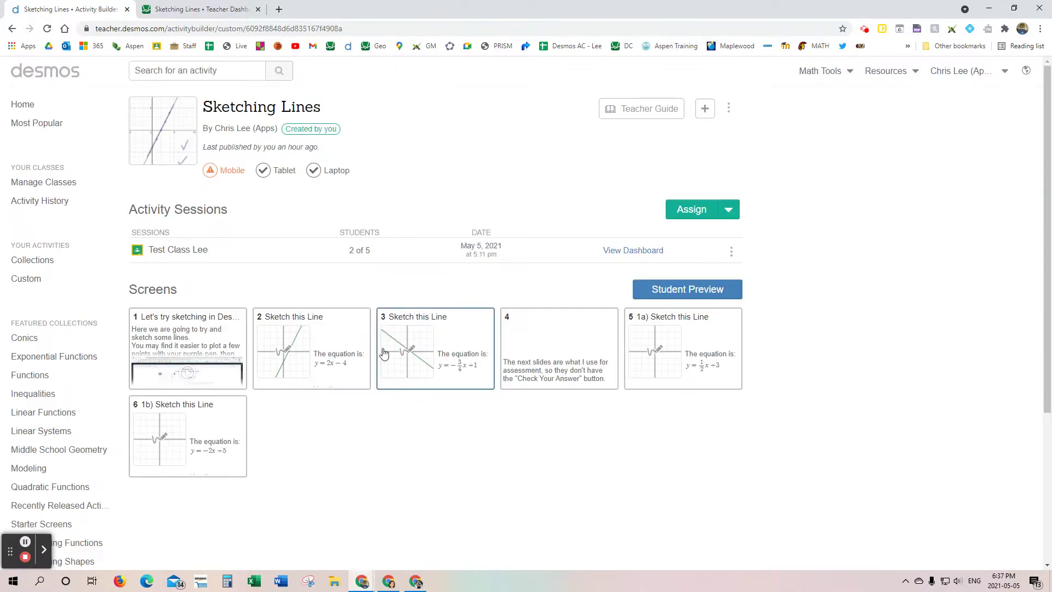
# Switch to the class's teacher dashboard and view the student responses for questions 1a and 1b
pyautogui.click(206, 15)
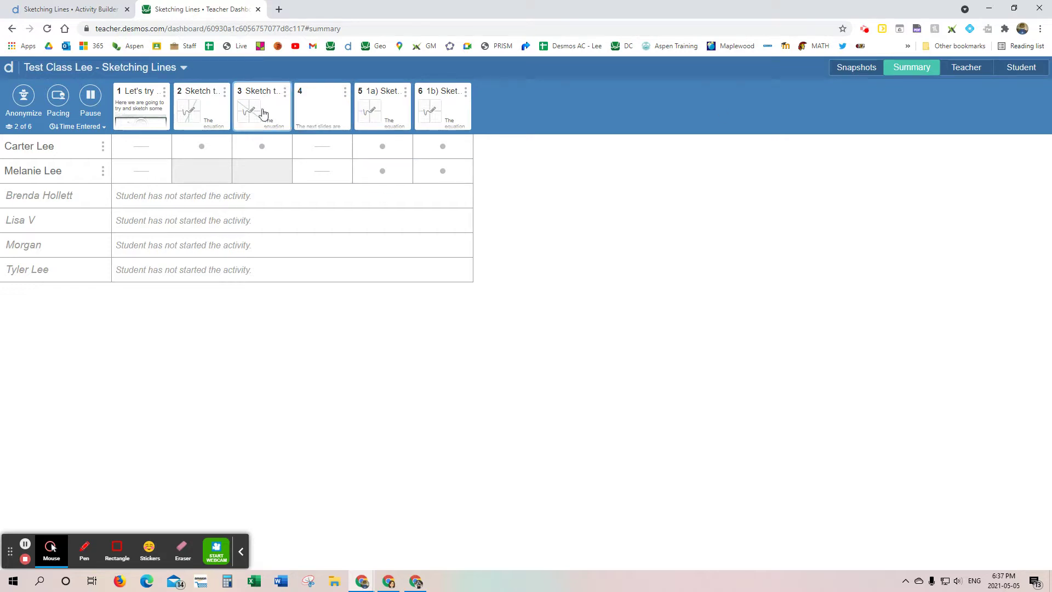
pyautogui.click(378, 107)
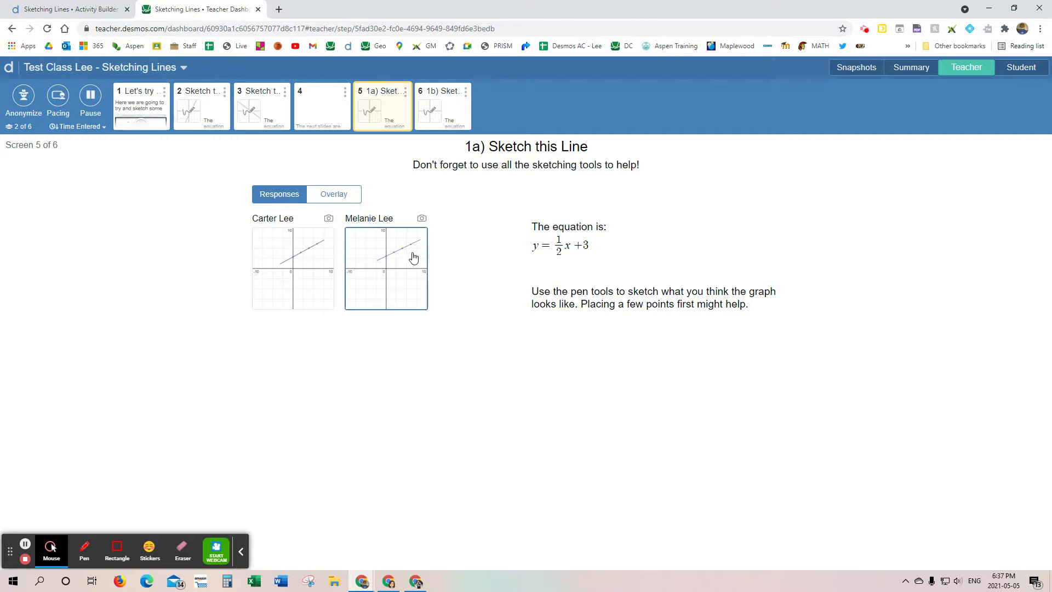
pyautogui.click(448, 115)
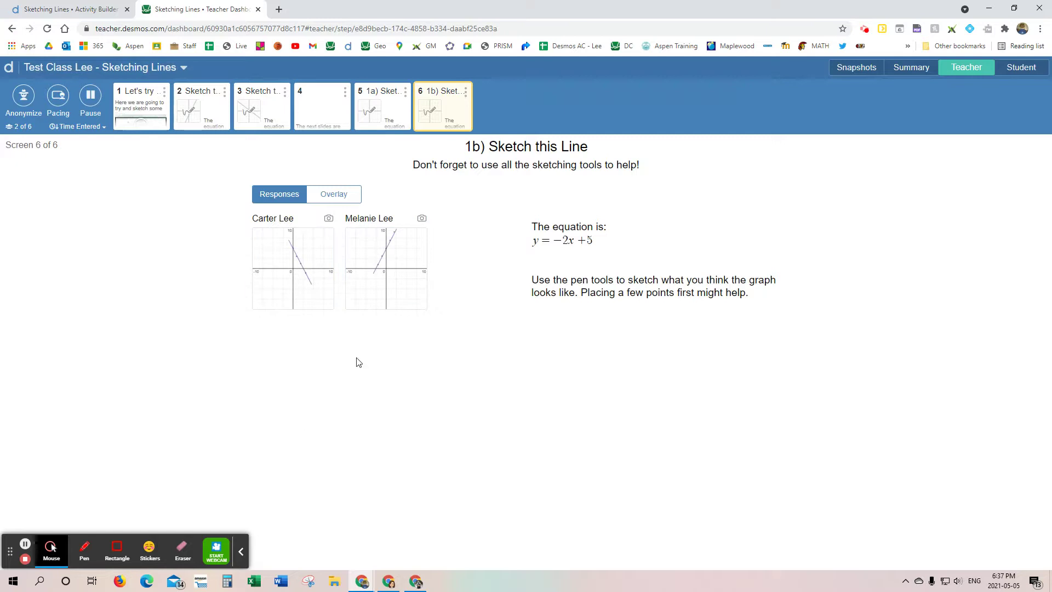
pyautogui.click(241, 552)
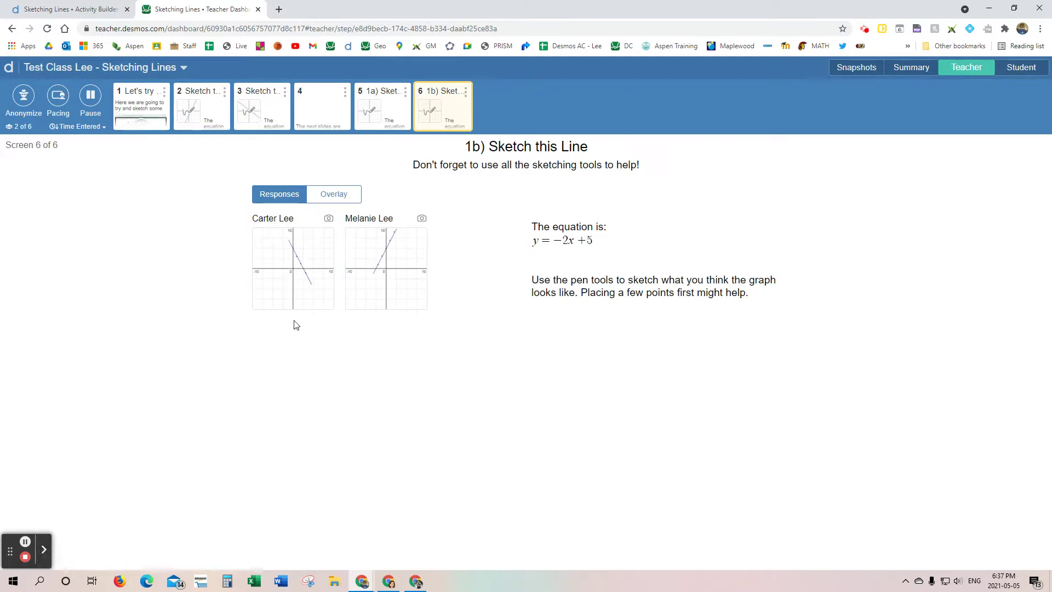
# Enlarge the first student's sketches for 1a and 1b, and move to the second student's 1b sketch
pyautogui.click(382, 104)
pyautogui.click(310, 280)
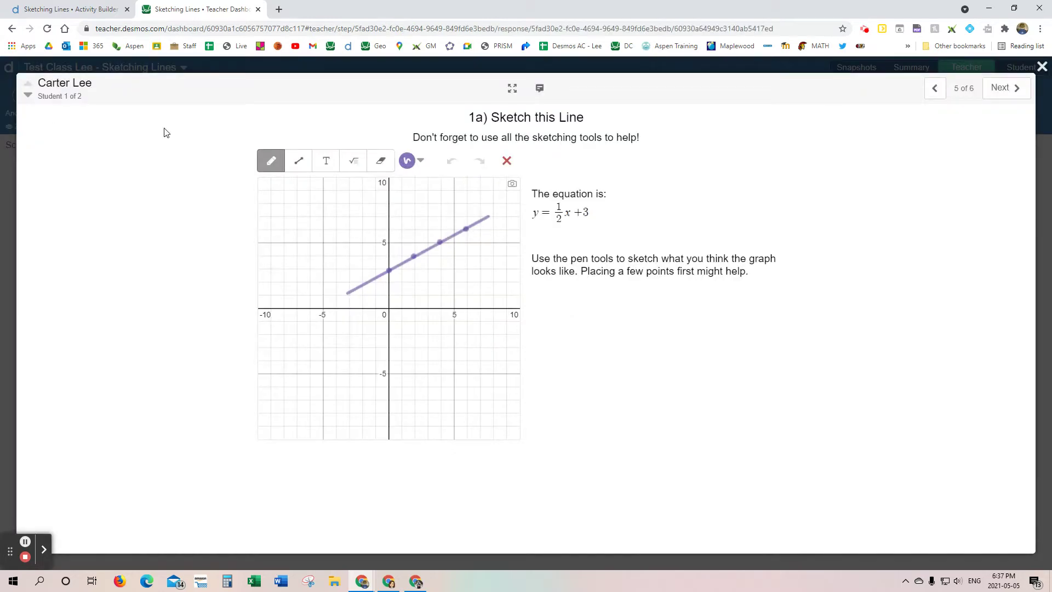
pyautogui.click(998, 88)
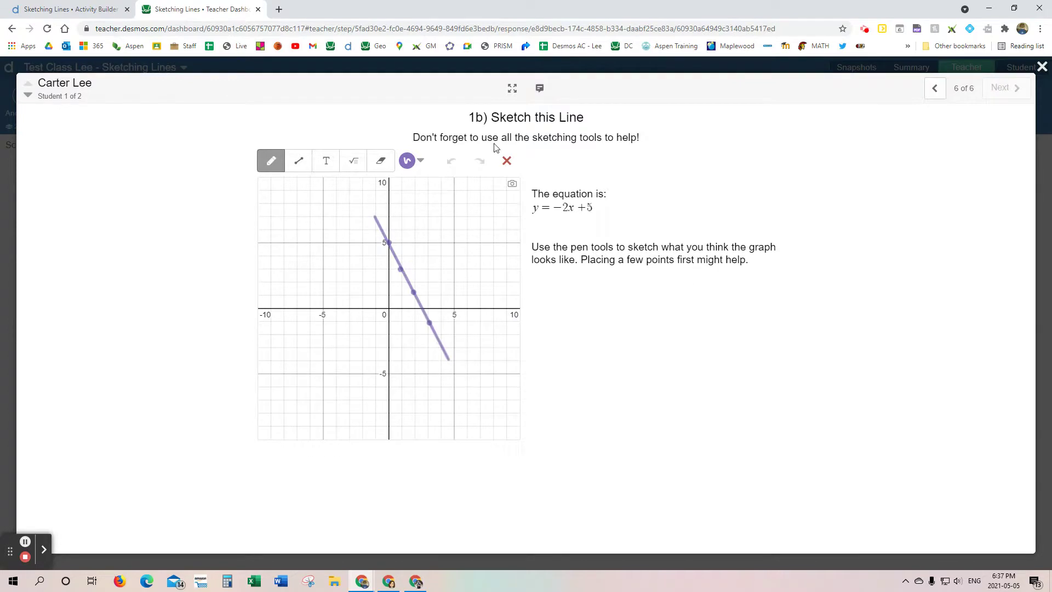
pyautogui.click(935, 88)
pyautogui.click(28, 95)
pyautogui.click(1017, 87)
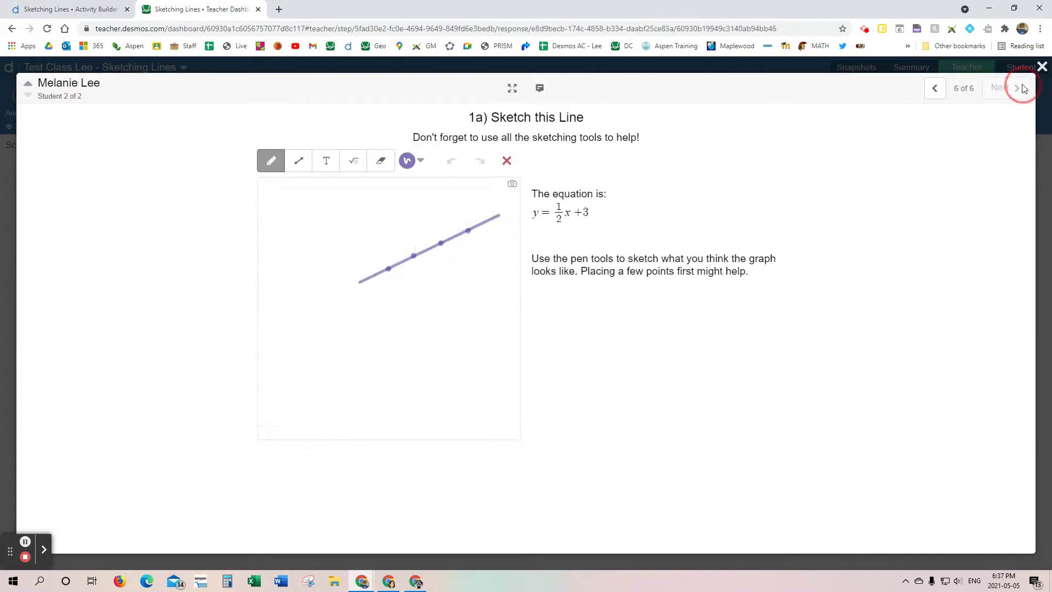
# Send the second student the feedback "Watch your sign in the slope." on question 1b, and close the response view
pyautogui.click(540, 89)
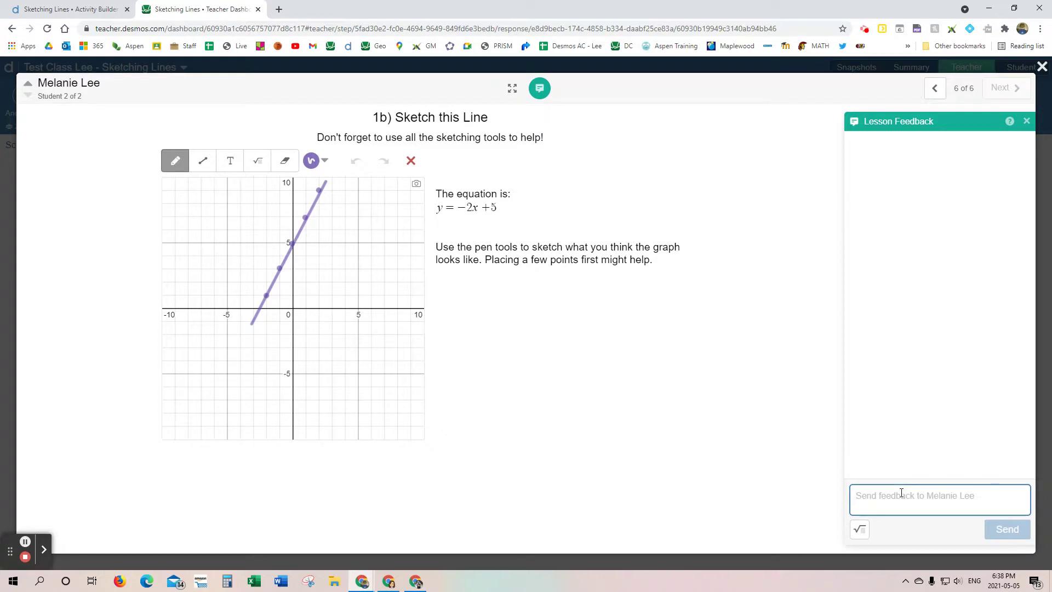
pyautogui.write('Watch you')
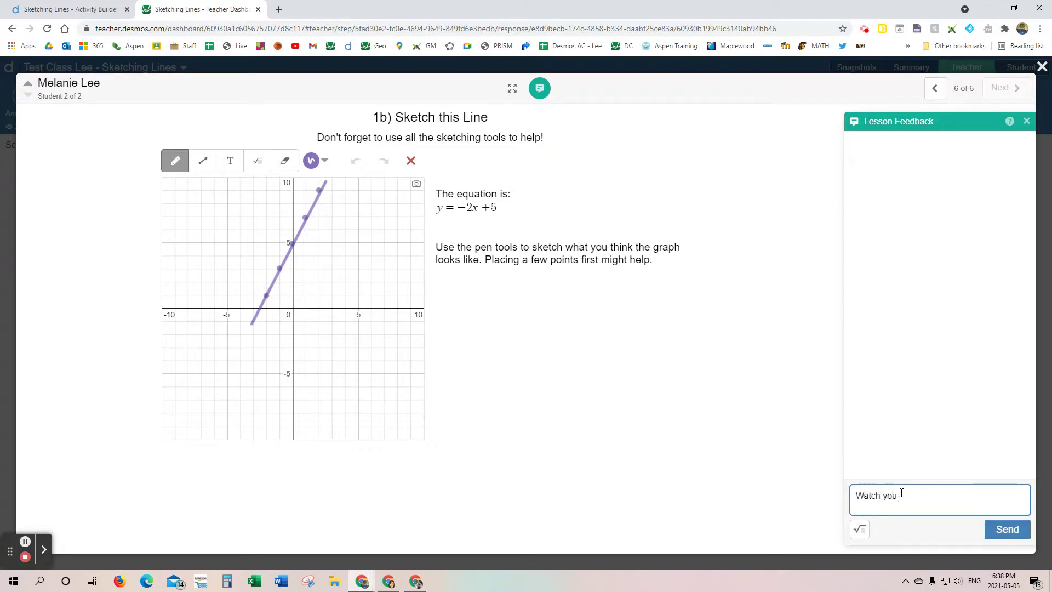
pyautogui.write('r sign in the slope.')
pyautogui.click(1004, 528)
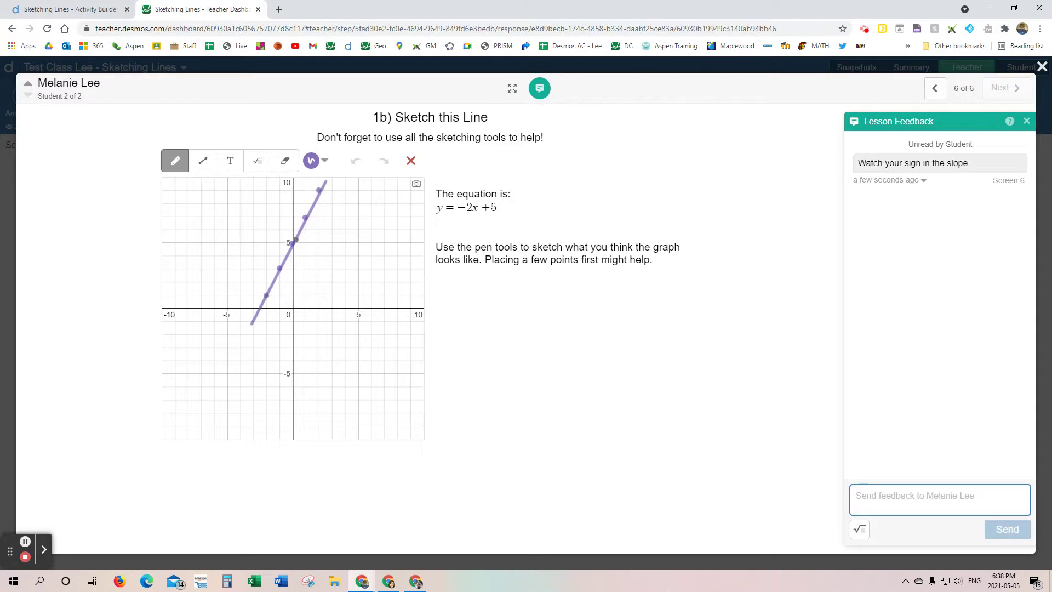
pyautogui.click(1027, 123)
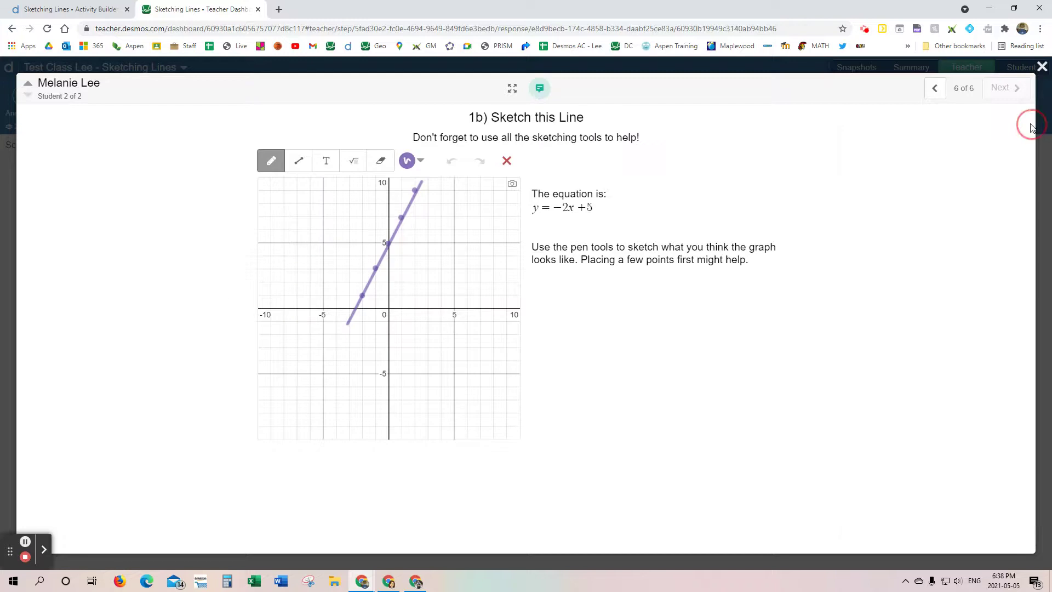
pyautogui.click(1042, 66)
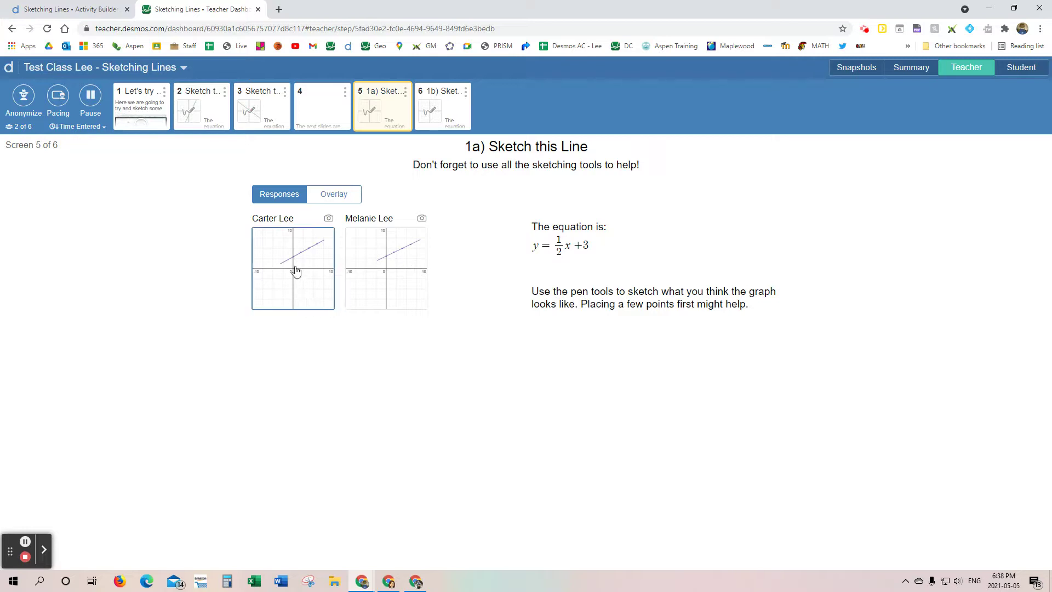
# Return to the Sketching Lines activity page and make an editable copy of the activity
pyautogui.click(90, 10)
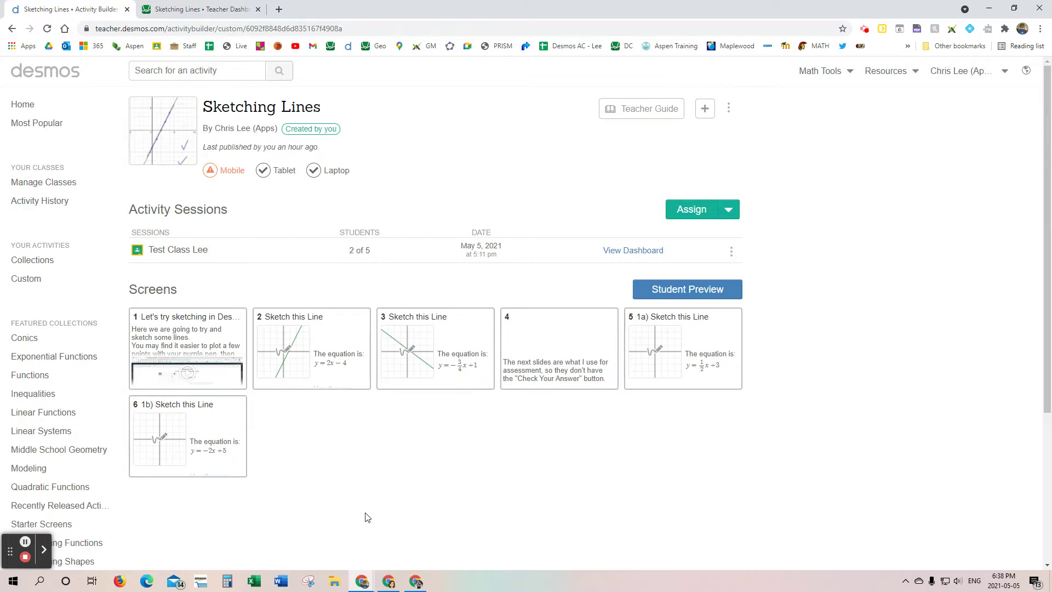
pyautogui.click(730, 112)
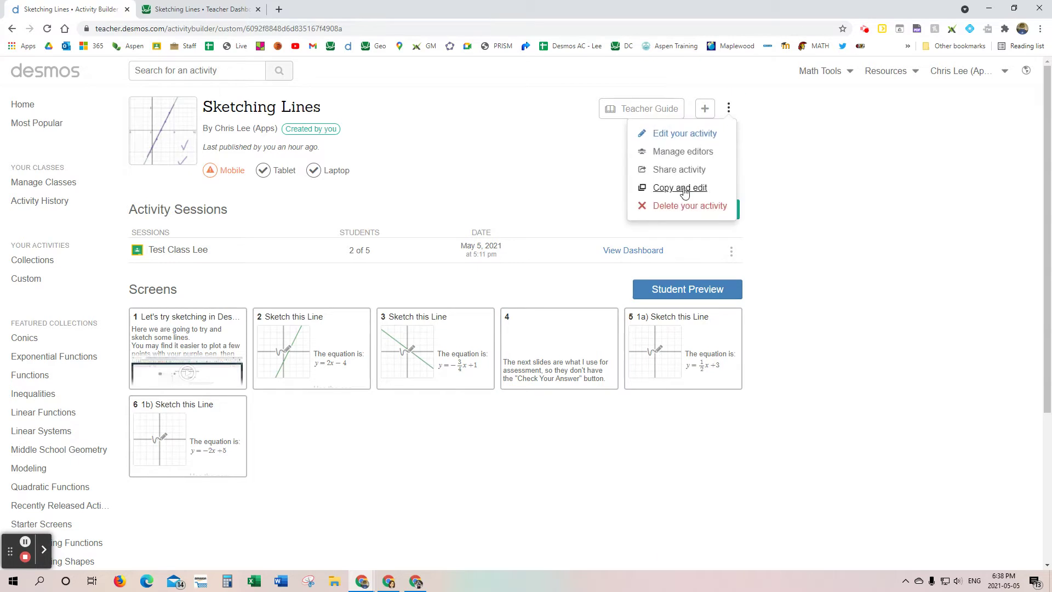
pyautogui.click(687, 195)
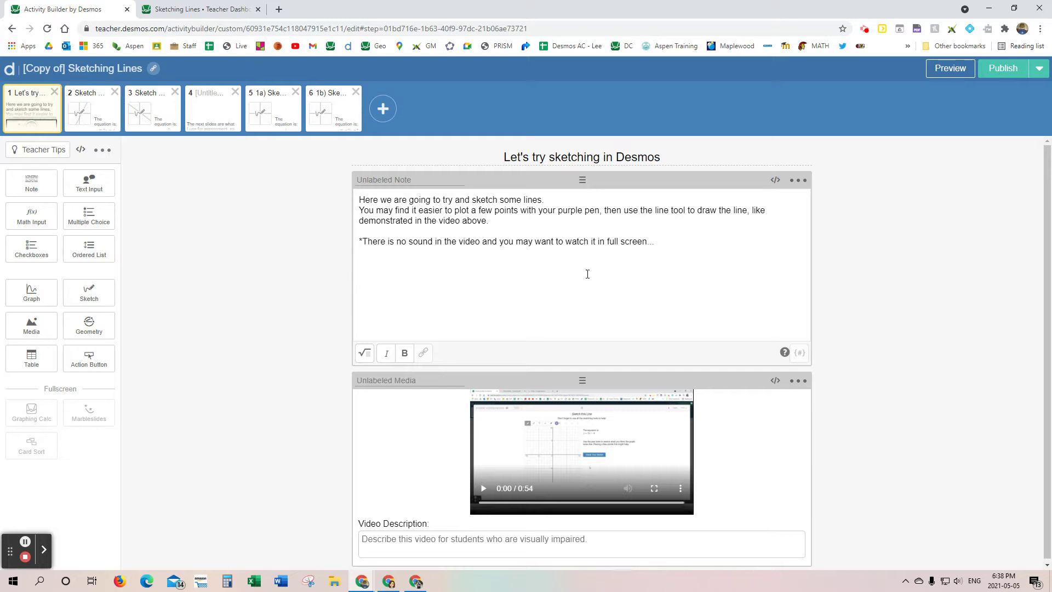
# Look at screen 2 in the copied activity, and duplicate screen 3 with the y = -3/4x + 1 line
pyautogui.click(104, 108)
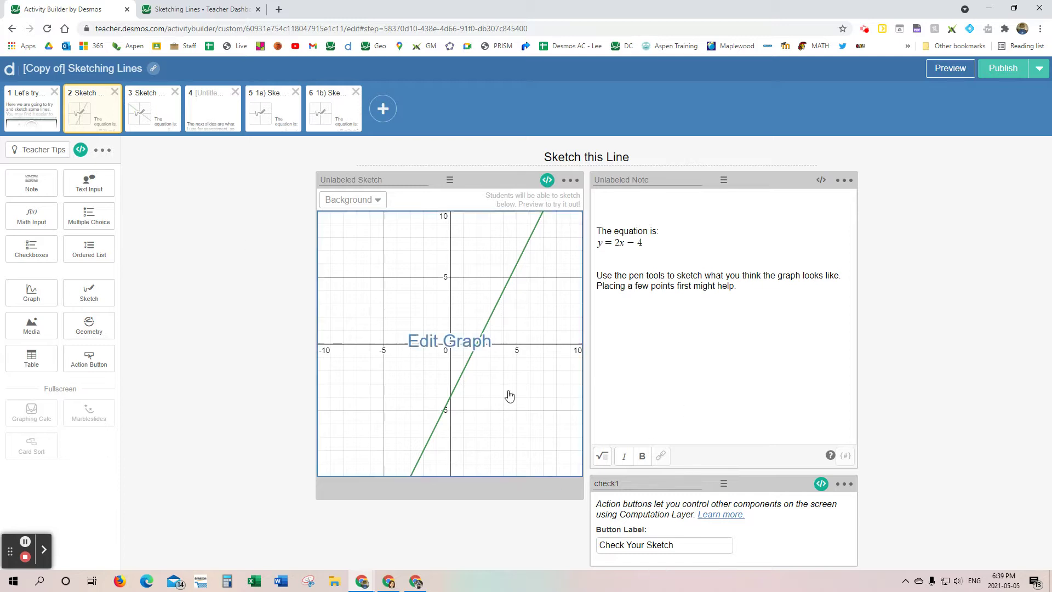
pyautogui.click(147, 112)
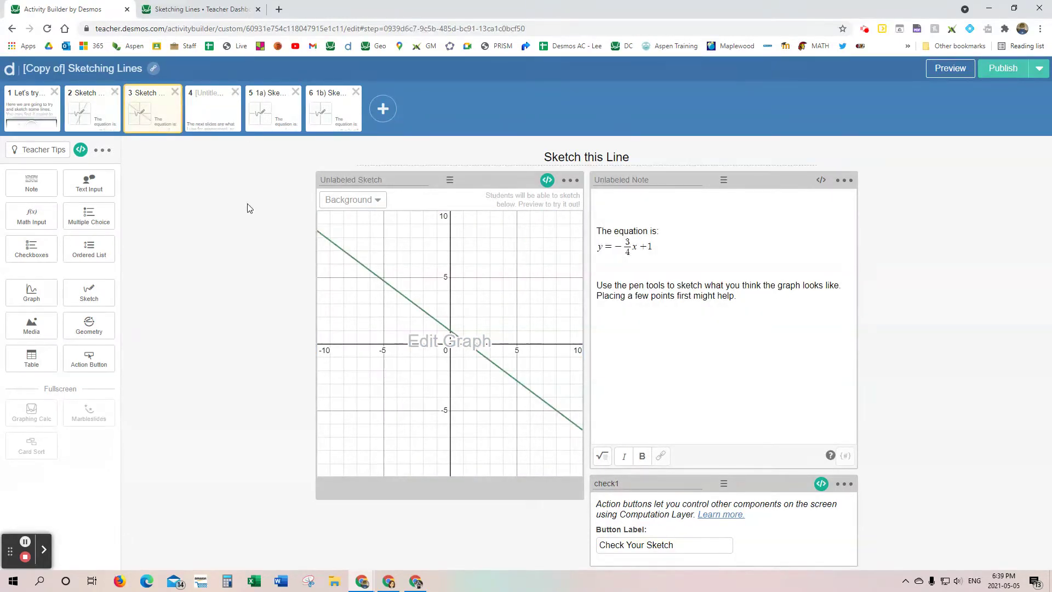
pyautogui.click(102, 150)
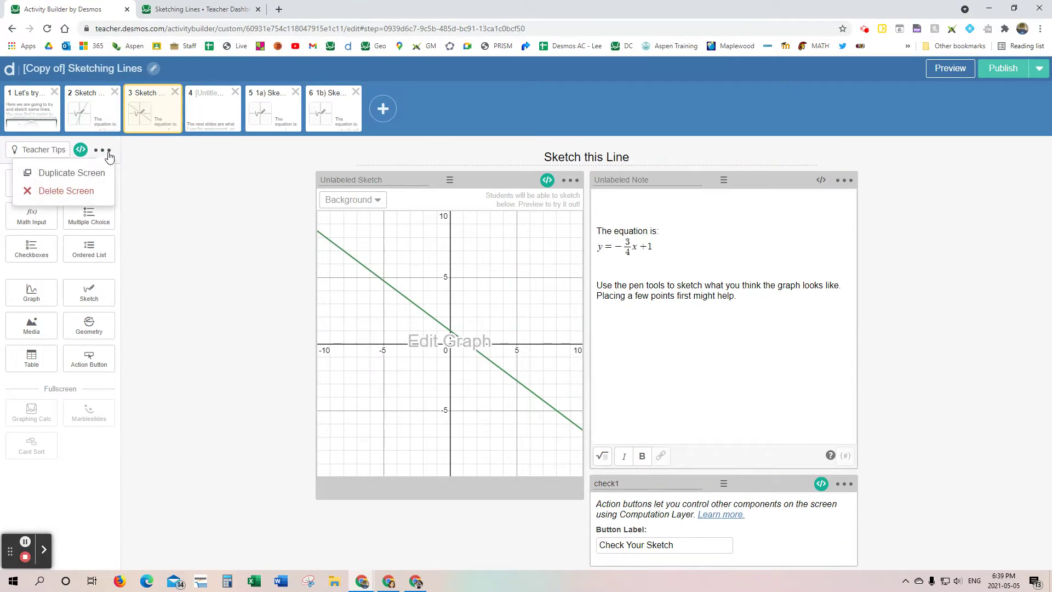
pyautogui.click(65, 171)
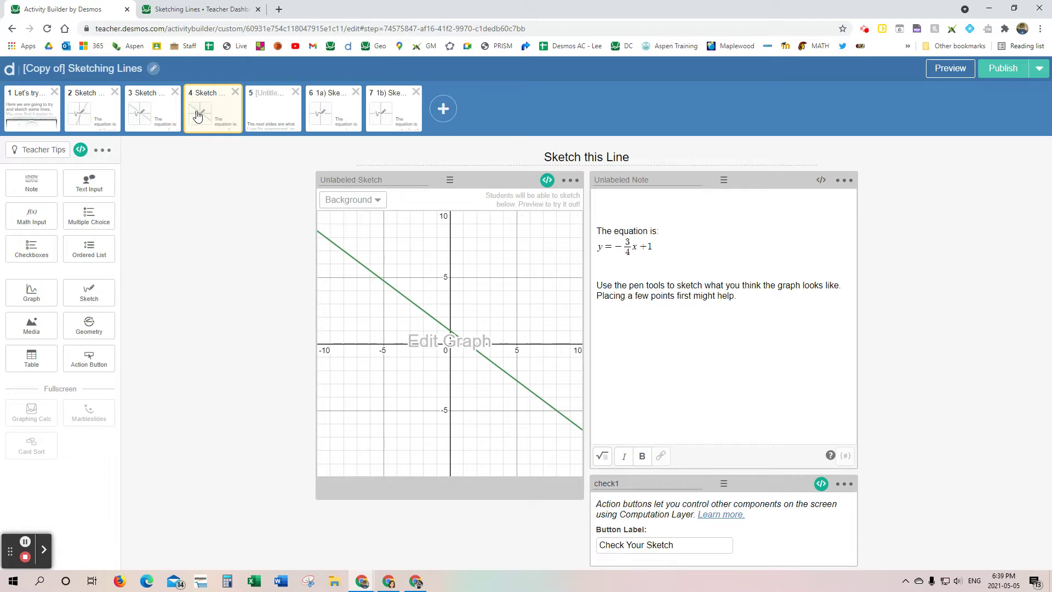
# Change the equation in screen 4's note to y = 1/2x + 5
pyautogui.click(630, 252)
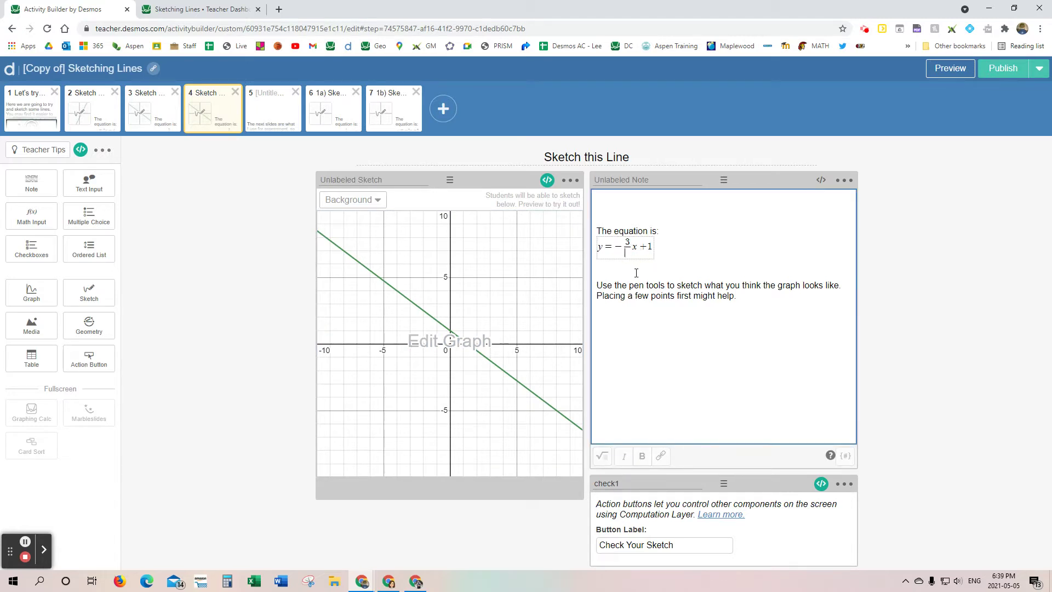
pyautogui.press('BackSpace')
pyautogui.press('BackSpace')
pyautogui.press('BackSpace')
pyautogui.write('1')
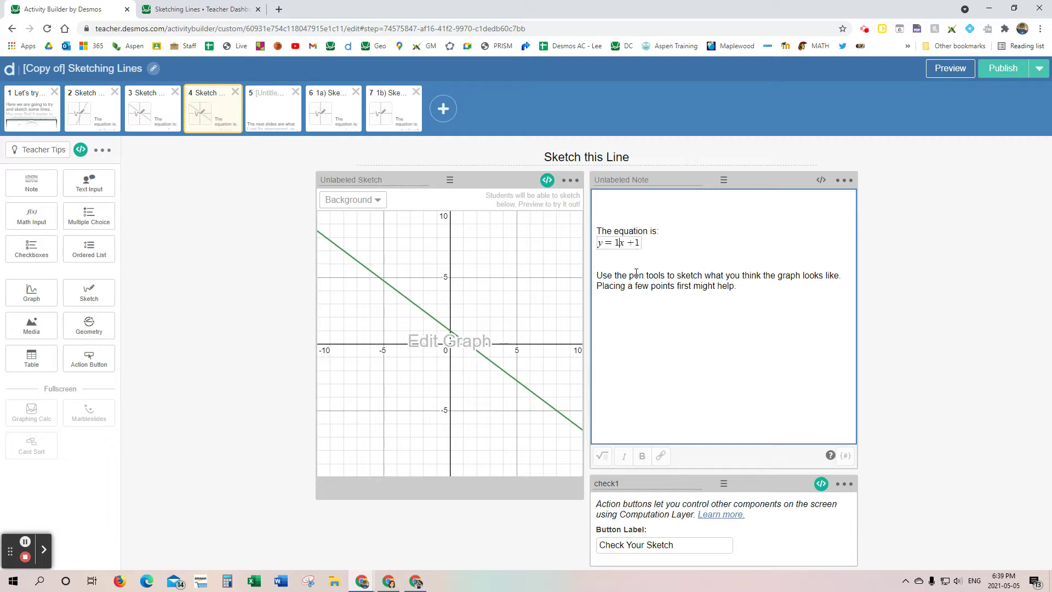
pyautogui.write('/2')
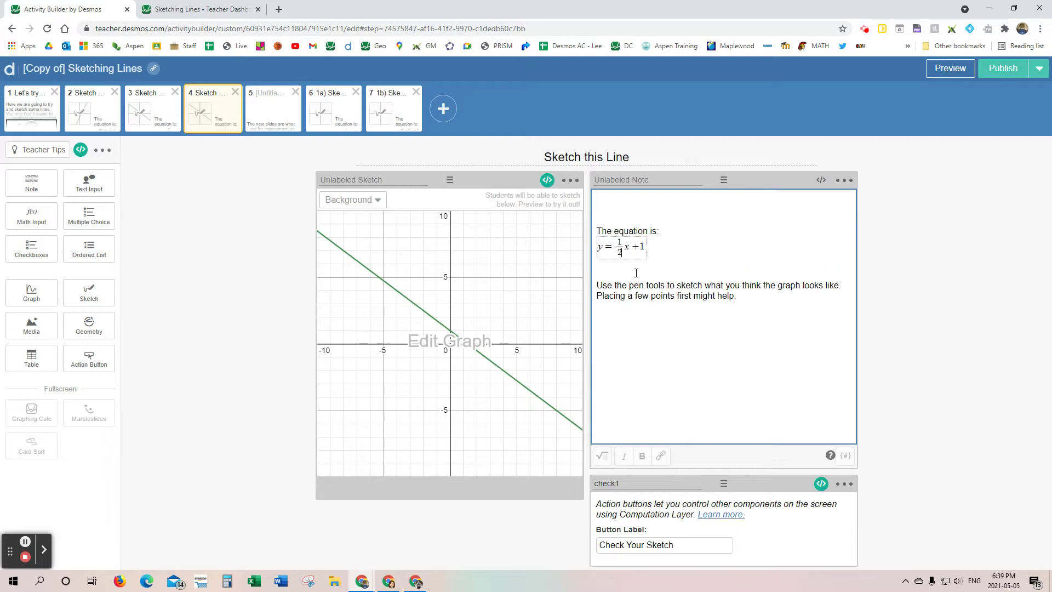
pyautogui.press('BackSpace')
pyautogui.write('5')
pyautogui.click(685, 323)
# Edit screen 4's background graph so the function is f(x) = 1/2x + 5, keeping its domain restriction
pyautogui.click(453, 347)
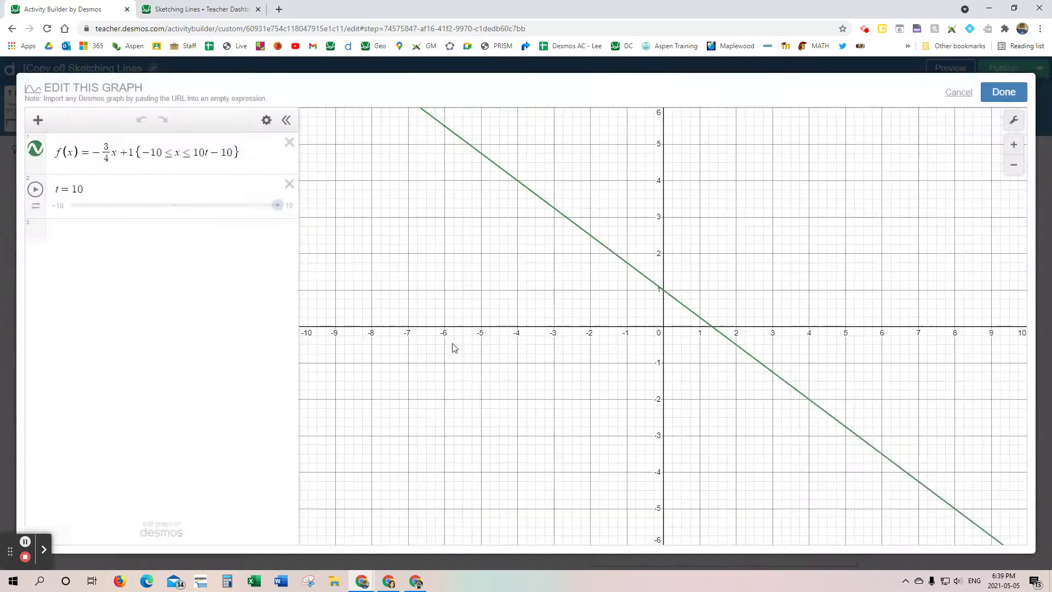
pyautogui.click(131, 152)
pyautogui.press('BackSpace')
pyautogui.press('BackSpace')
pyautogui.press('BackSpace')
pyautogui.press('BackSpace')
pyautogui.press('BackSpace')
pyautogui.press('BackSpace')
pyautogui.press('BackSpace')
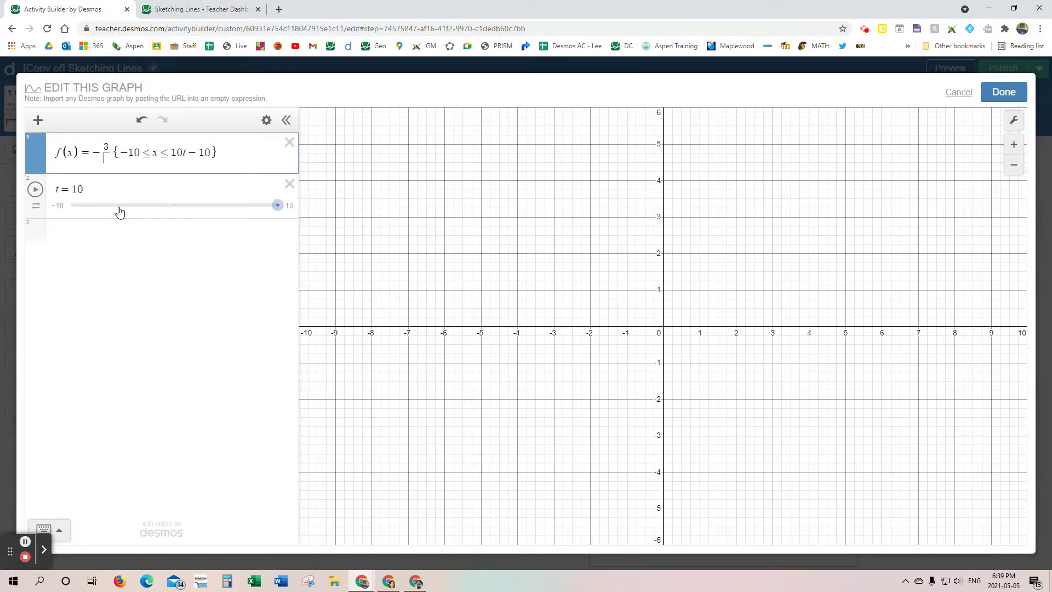
pyautogui.write('1/2')
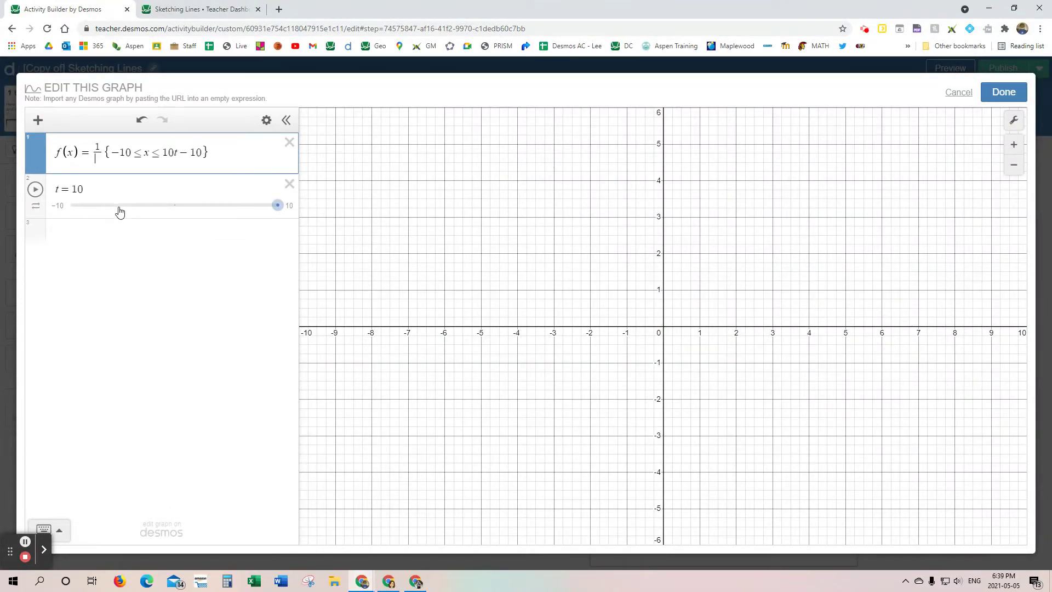
pyautogui.press('Right')
pyautogui.write('x')
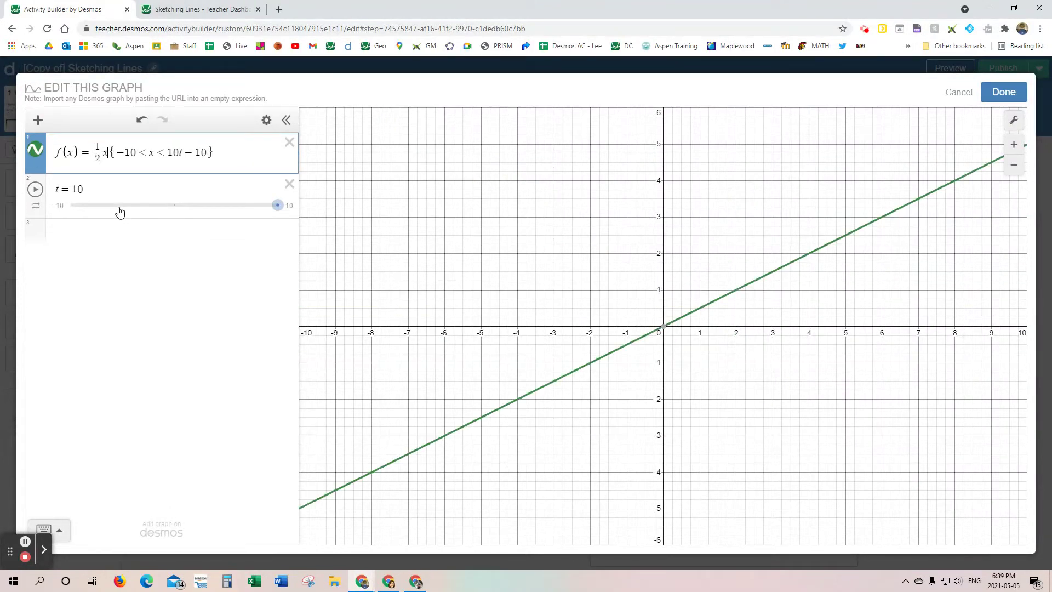
pyautogui.write('+1')
pyautogui.press('BackSpace')
pyautogui.write('5')
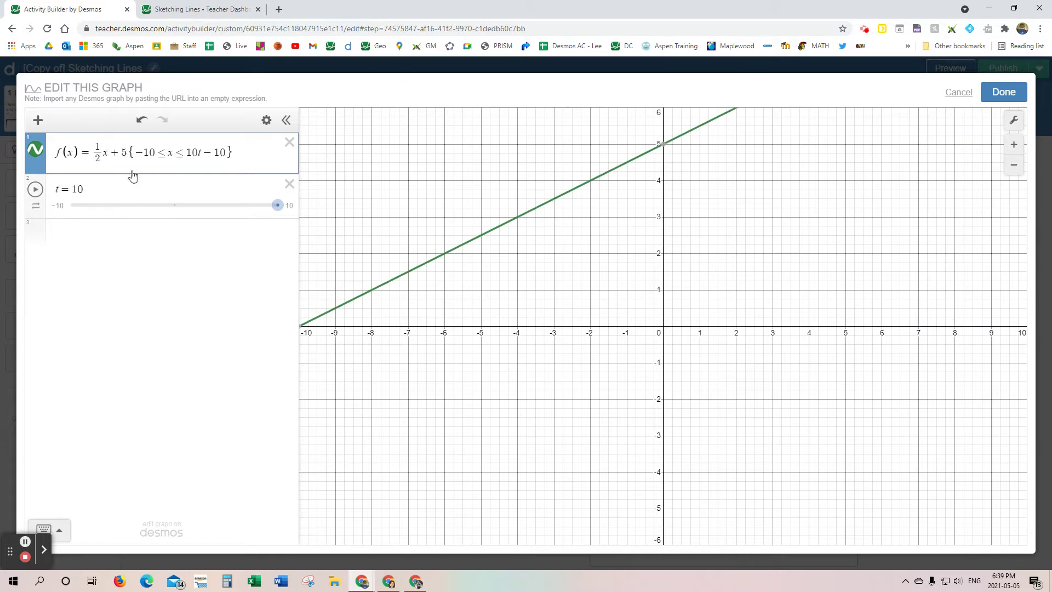
# Try the t slider that controls the line's domain restriction, leave t at 2.6, and save the graph
pyautogui.click(199, 153)
pyautogui.write('t')
pyautogui.click(35, 190)
pyautogui.click(148, 204)
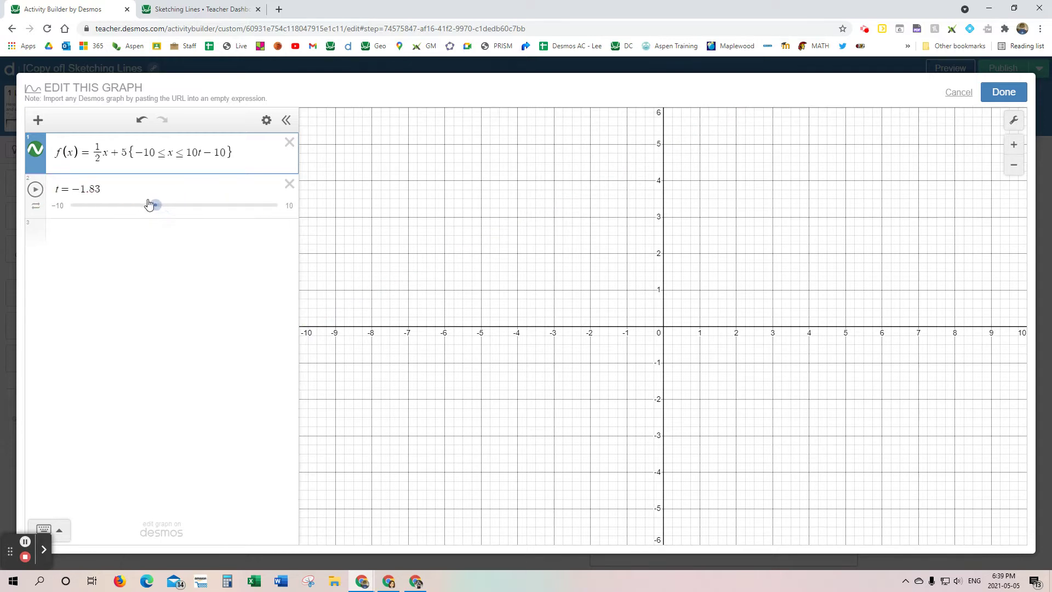
pyautogui.moveTo(152, 205); pyautogui.dragTo(211, 210)
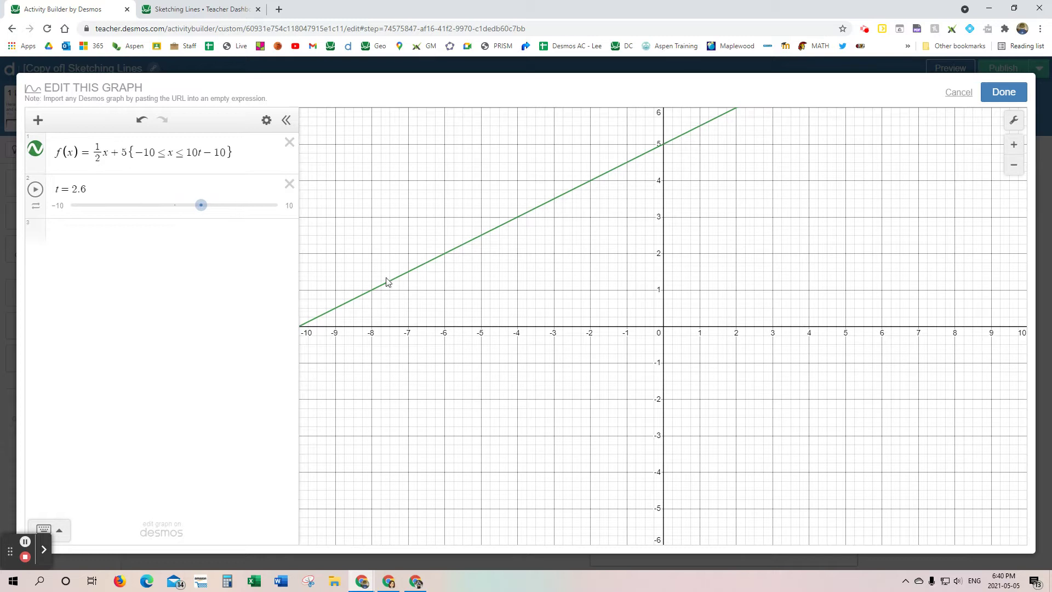
pyautogui.click(1002, 93)
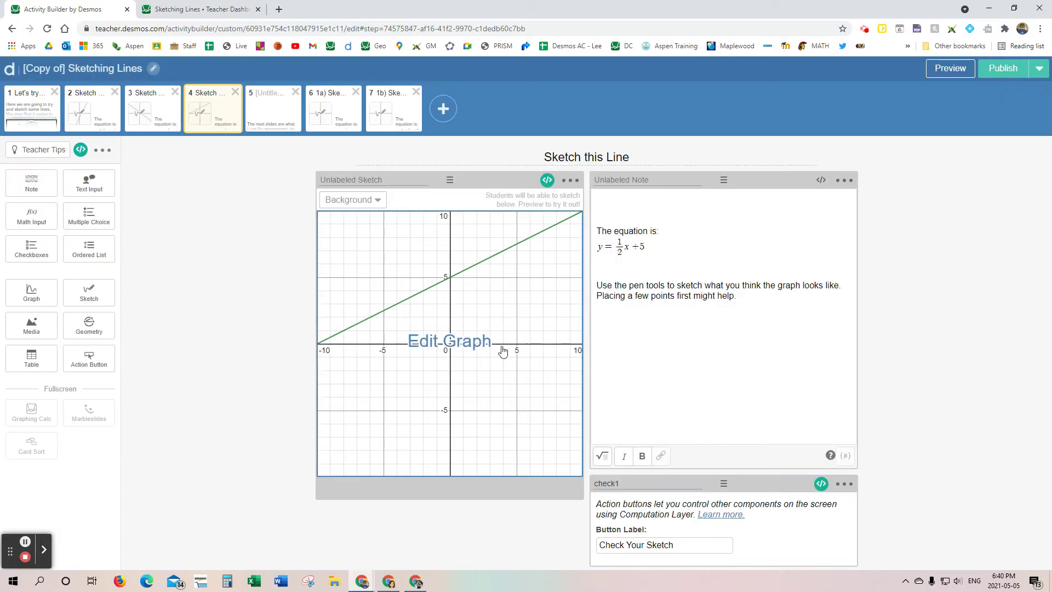
# Preview screen 4 as a student, plot points at (0, 5) and (2, 6), check the sketch, and close the preview
pyautogui.click(947, 73)
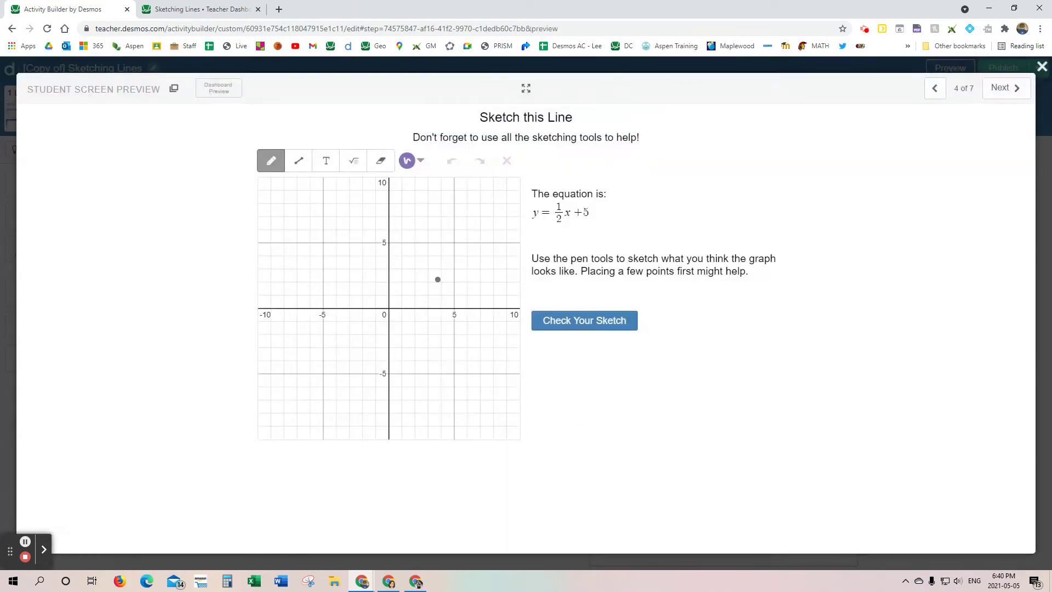
pyautogui.click(390, 242)
pyautogui.click(416, 229)
pyautogui.click(585, 326)
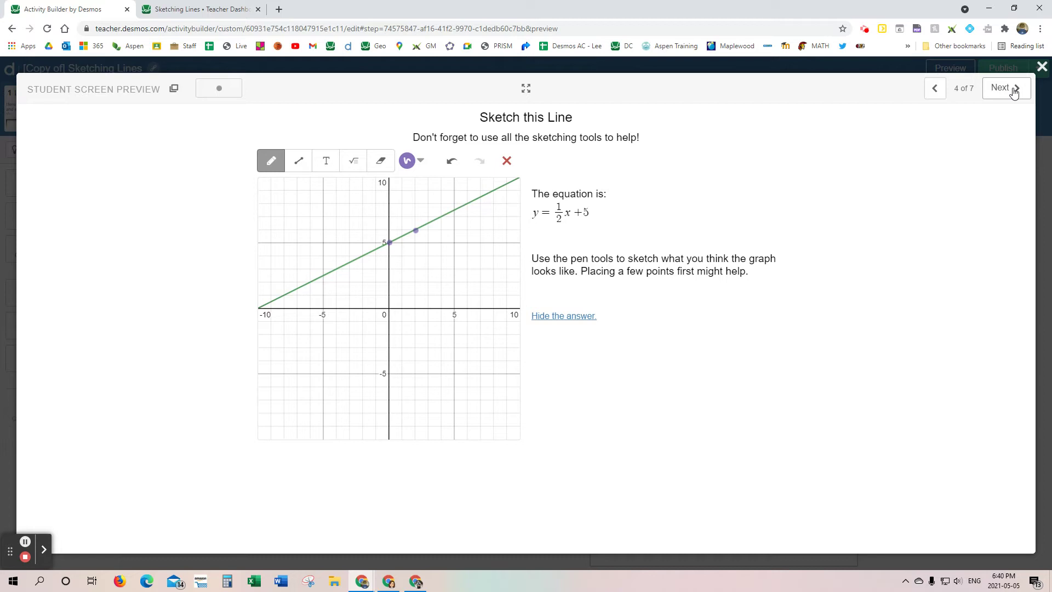
pyautogui.click(1040, 68)
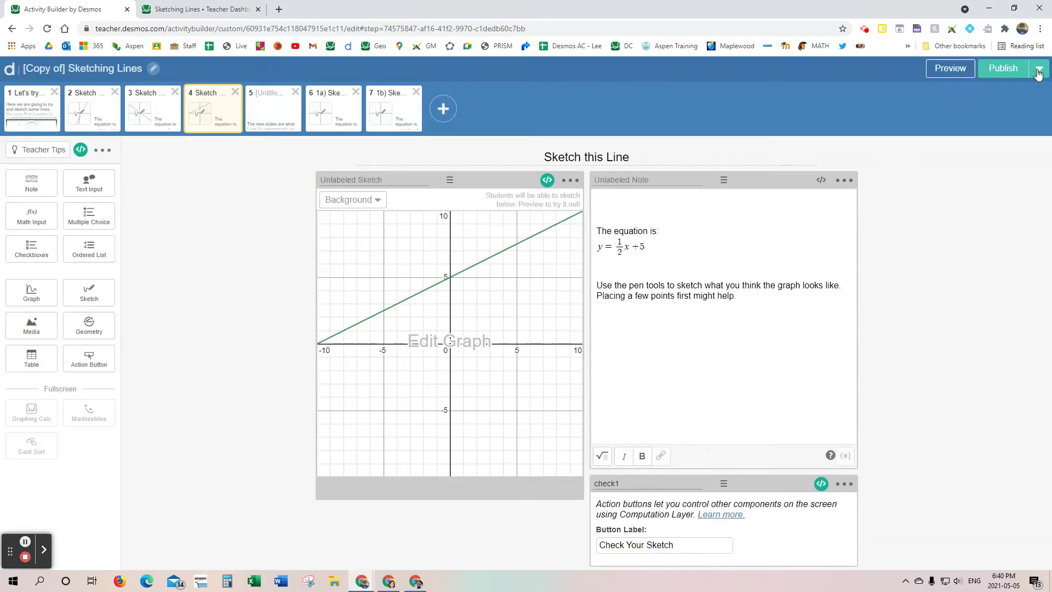
# Duplicate screen 7, the 1b assessment question with y = -2x + 5
pyautogui.click(400, 114)
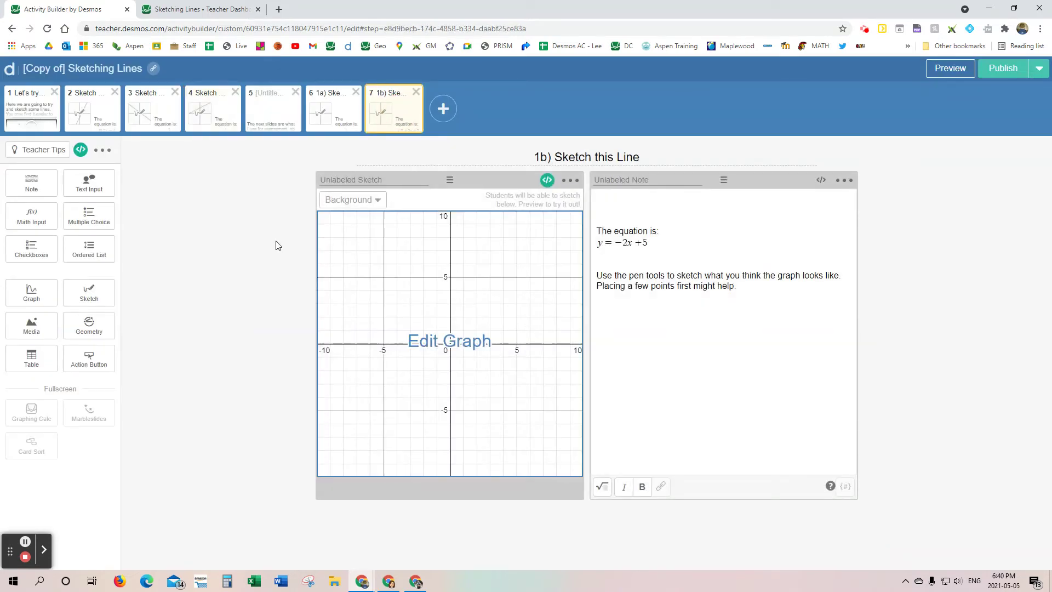
pyautogui.click(107, 152)
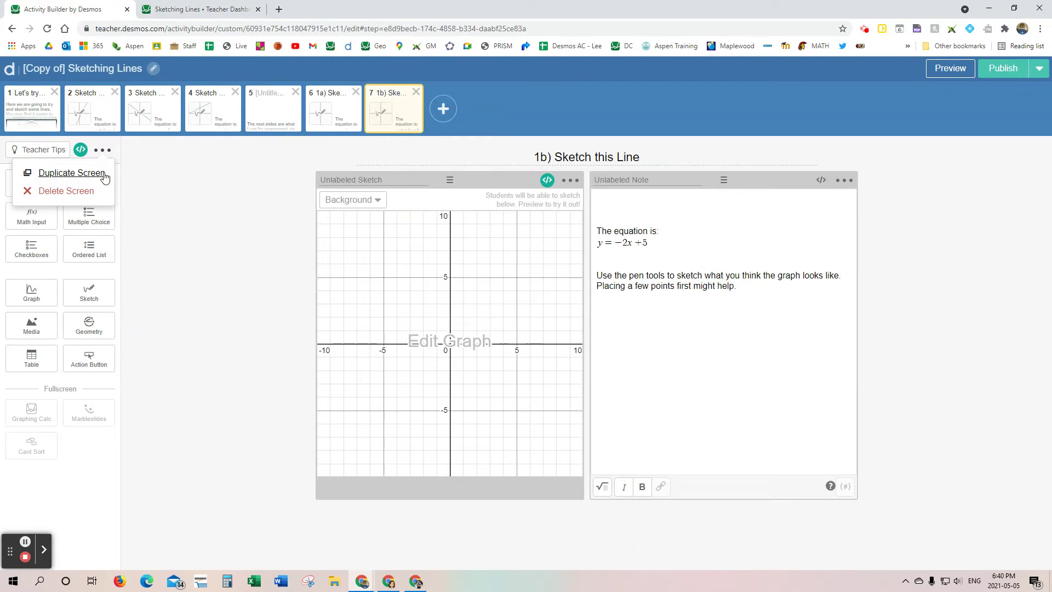
pyautogui.click(102, 173)
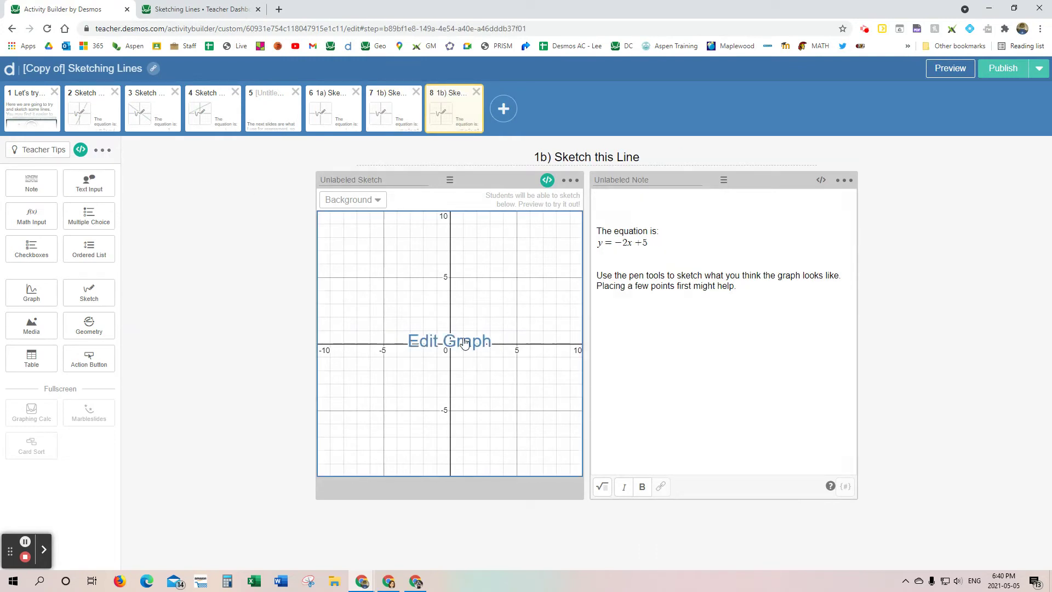
# Change the duplicated screen's equation to y = -5x + 6 and its title to "1c) Sketch this Line"
pyautogui.click(626, 242)
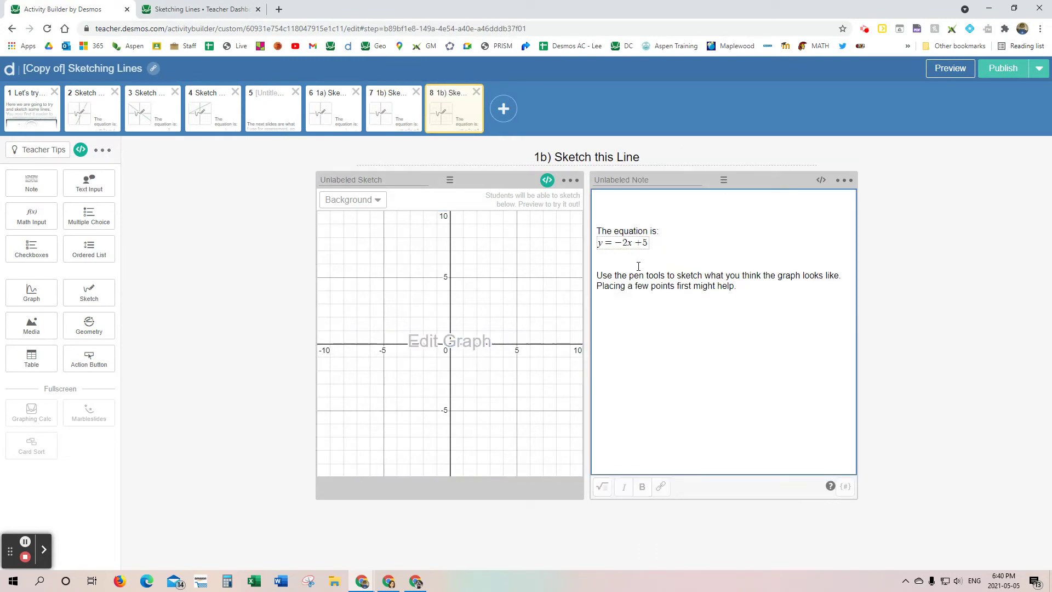
pyautogui.press('BackSpace')
pyautogui.write('5')
pyautogui.press('BackSpace')
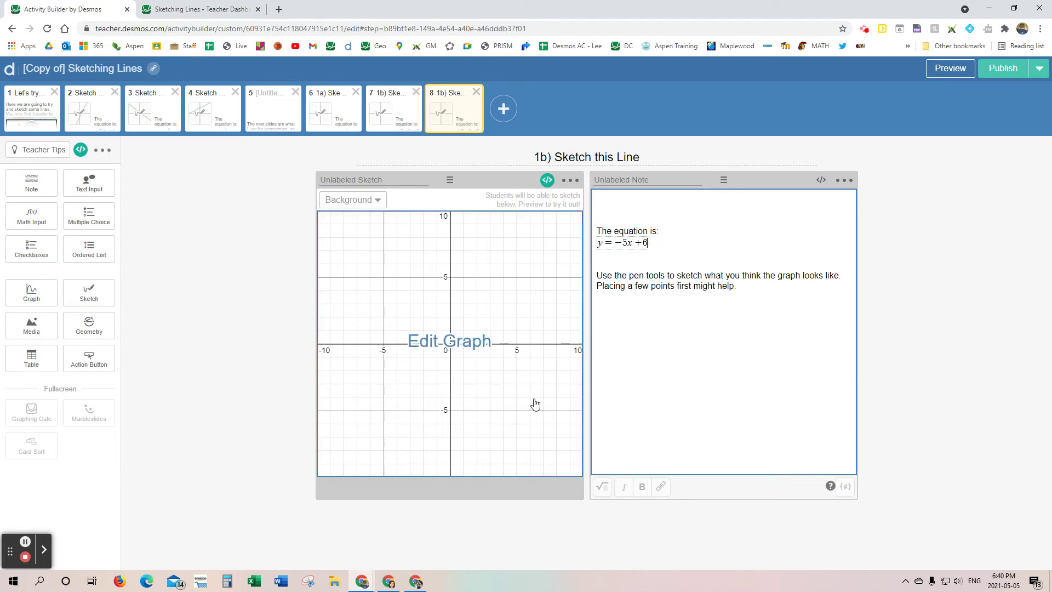
pyautogui.click(549, 159)
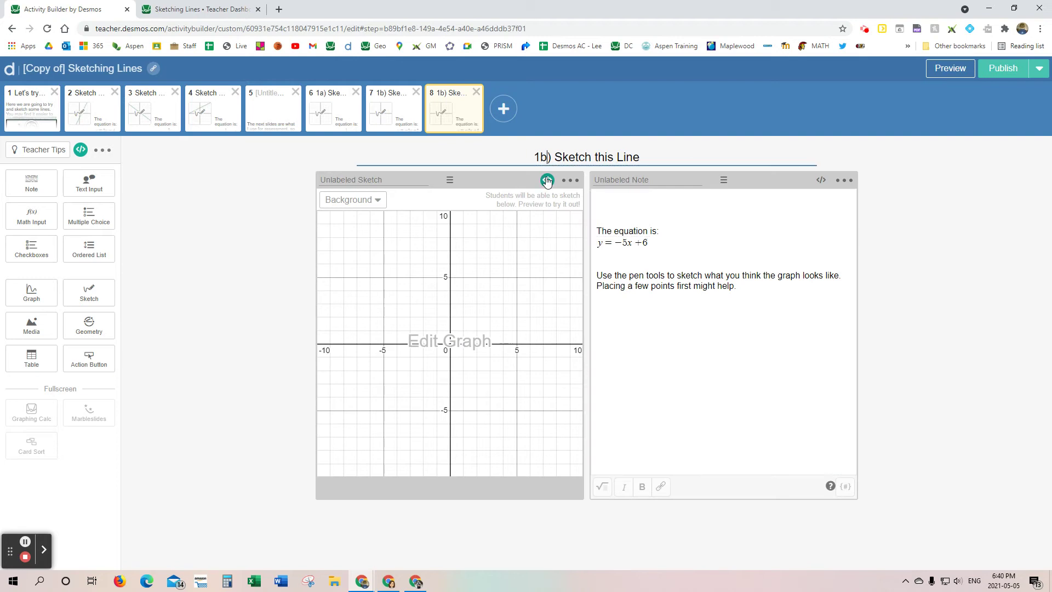
pyautogui.press('BackSpace')
pyautogui.write('c')
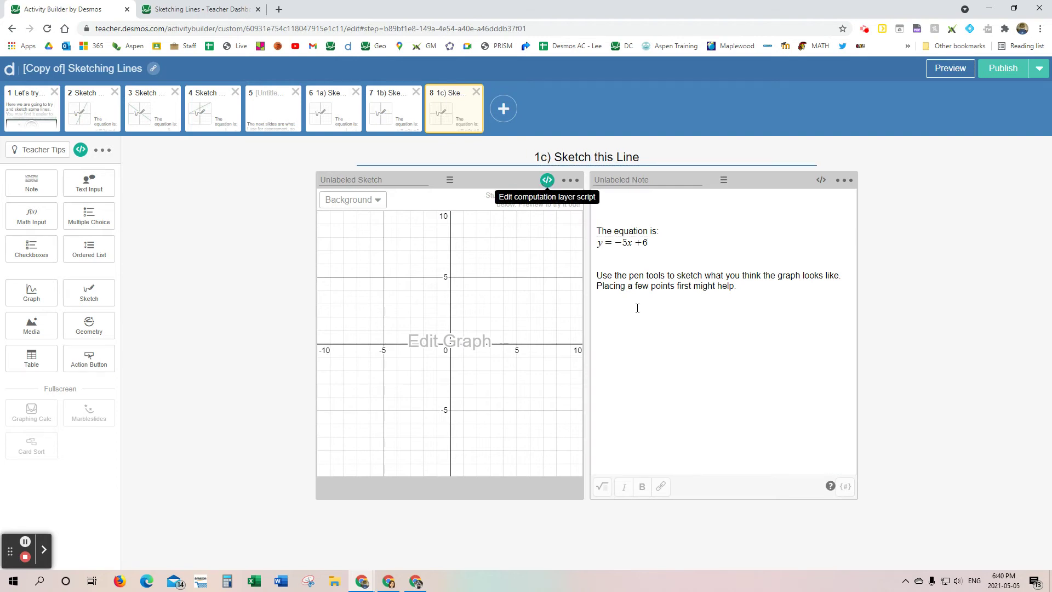
# Preview question 1c as a student, plot points at (0, 6) and (1, 1), draw a line through them, and close the preview
pyautogui.click(953, 69)
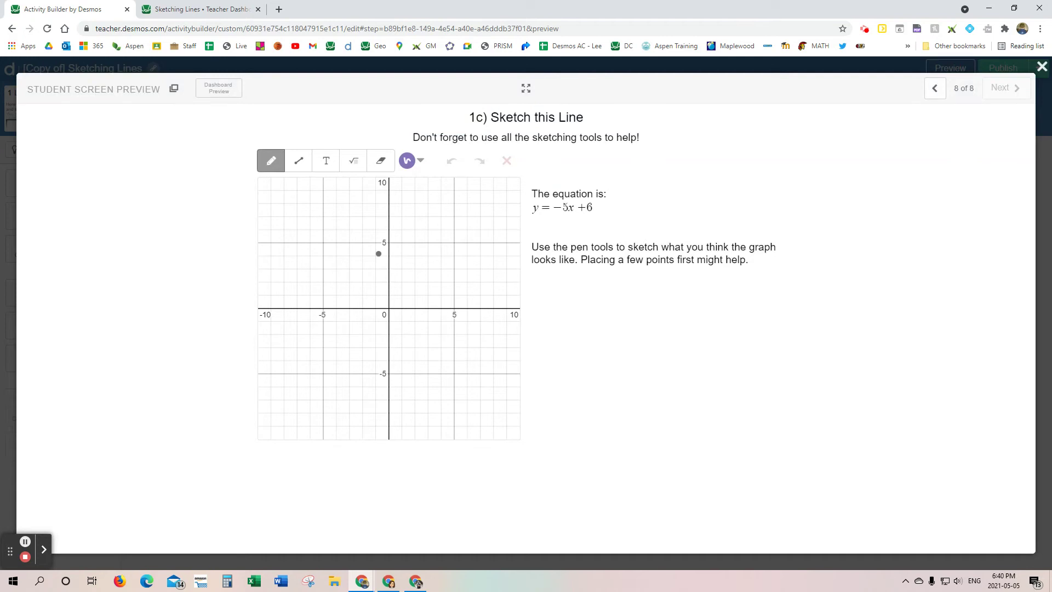
pyautogui.click(389, 229)
pyautogui.click(297, 166)
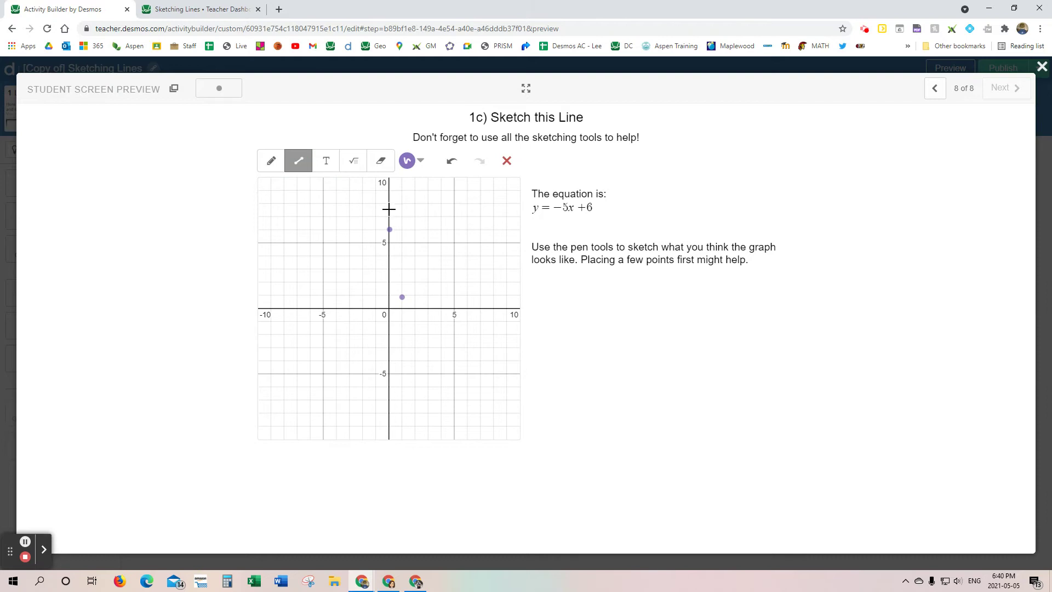
pyautogui.moveTo(382, 196); pyautogui.dragTo(414, 339)
pyautogui.click(935, 88)
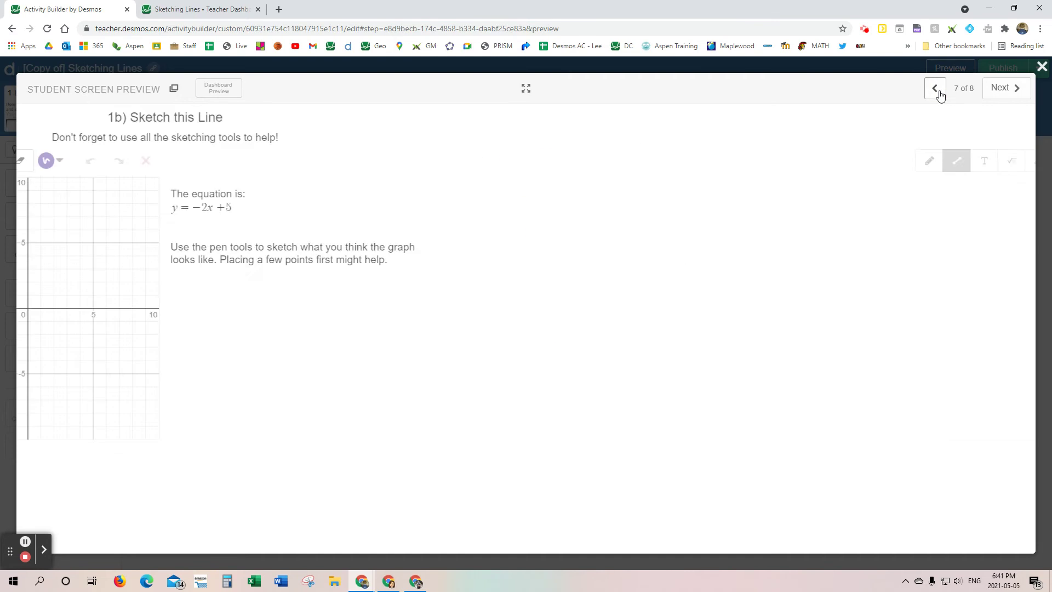
pyautogui.click(1042, 67)
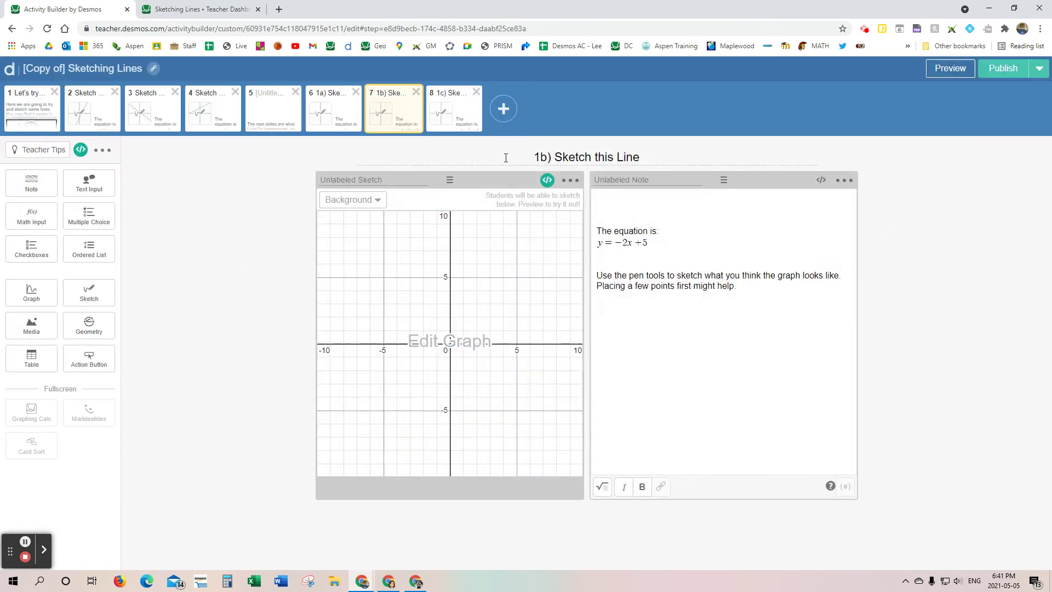
# Duplicate screen 8, the 1c question, and delete the extra copy
pyautogui.click(456, 115)
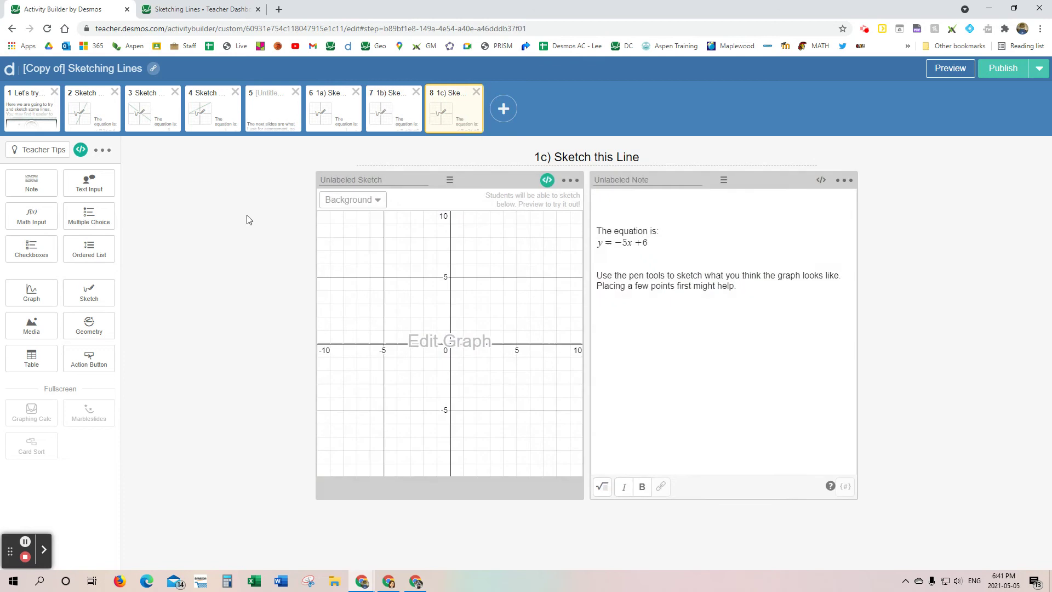
pyautogui.click(104, 153)
pyautogui.click(97, 171)
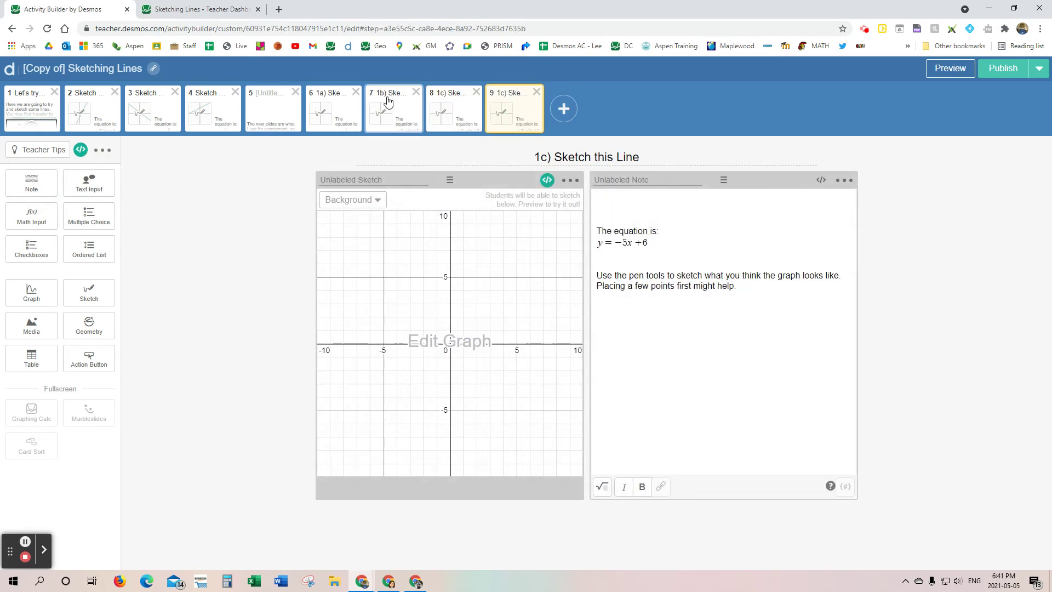
pyautogui.click(537, 92)
pyautogui.click(582, 143)
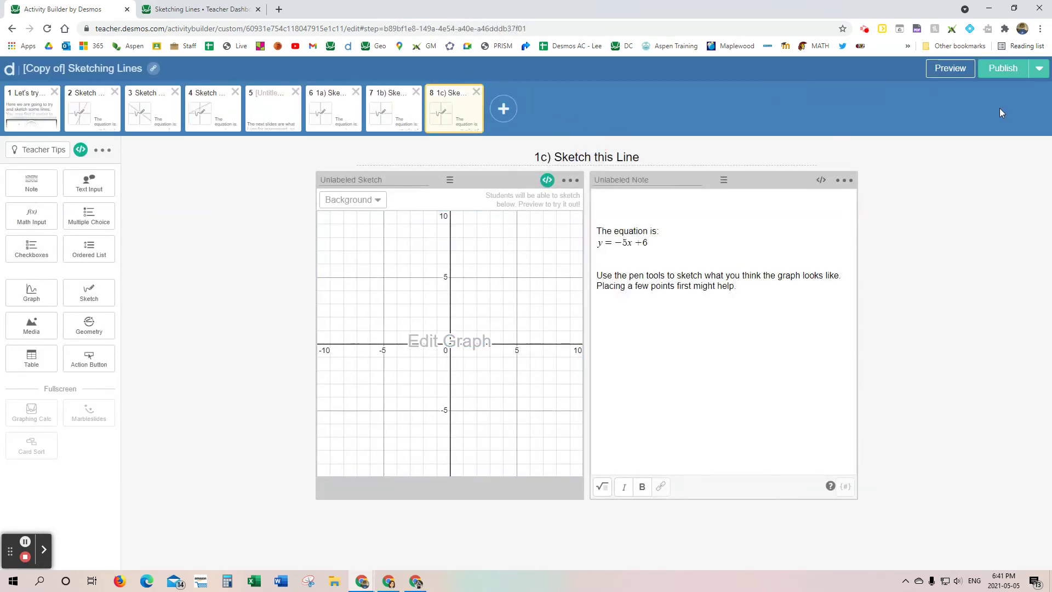
# Publish the copied Sketching Lines activity and look at its options for assigning it to students
pyautogui.click(1002, 70)
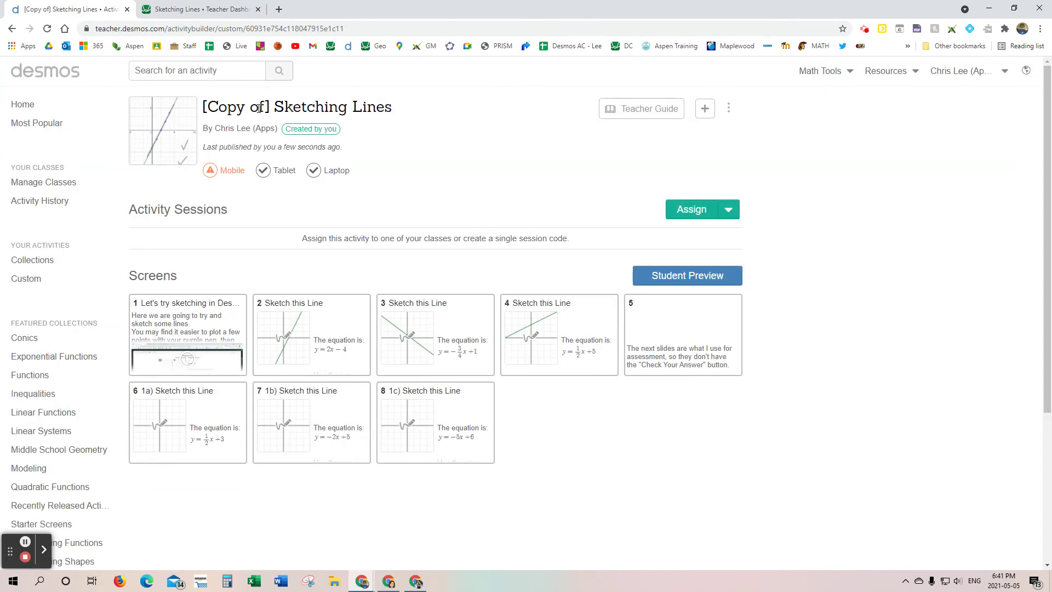
pyautogui.click(729, 210)
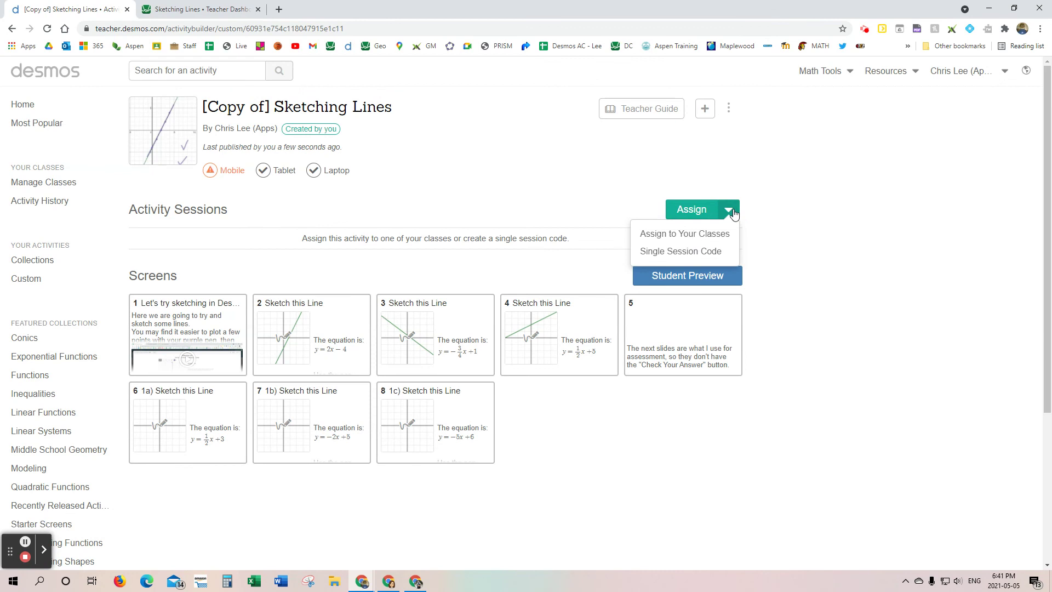
pyautogui.click(803, 312)
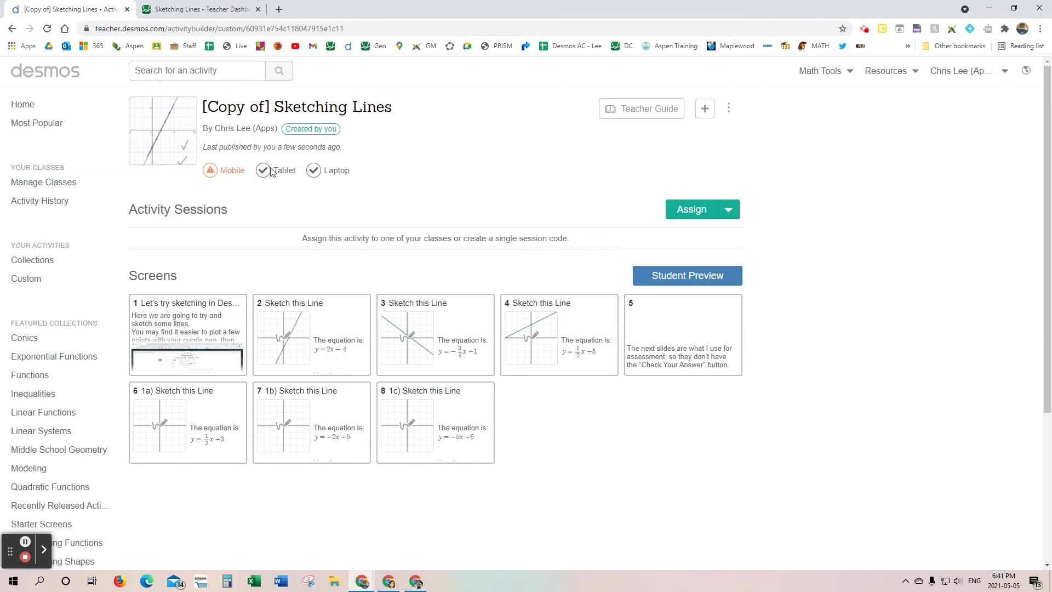